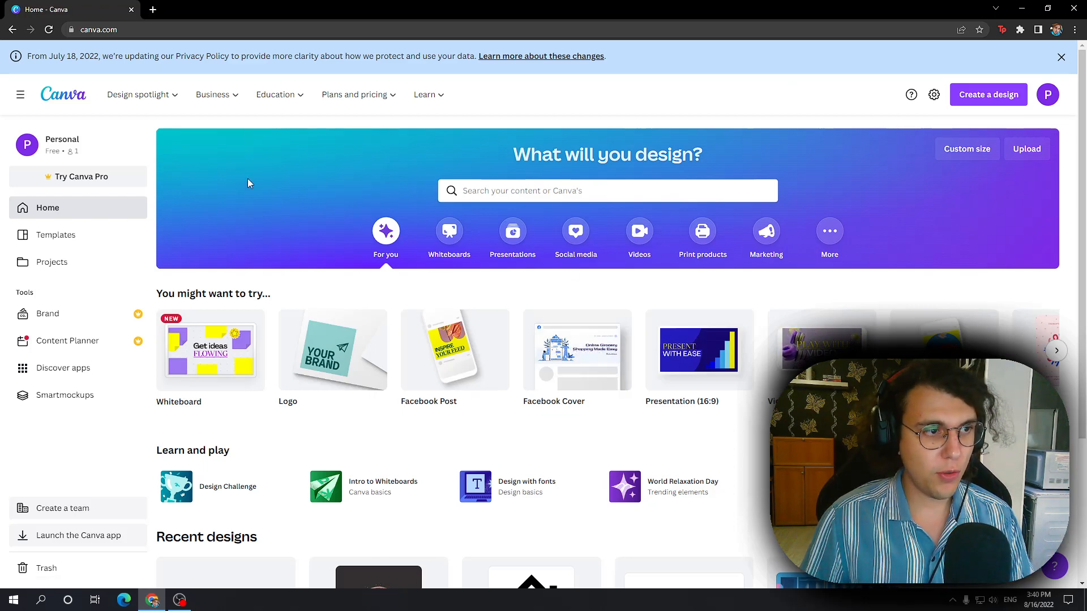
Step: Create a blank 500 × 500 px logo design and close the home page's browser tab
click(86, 30)
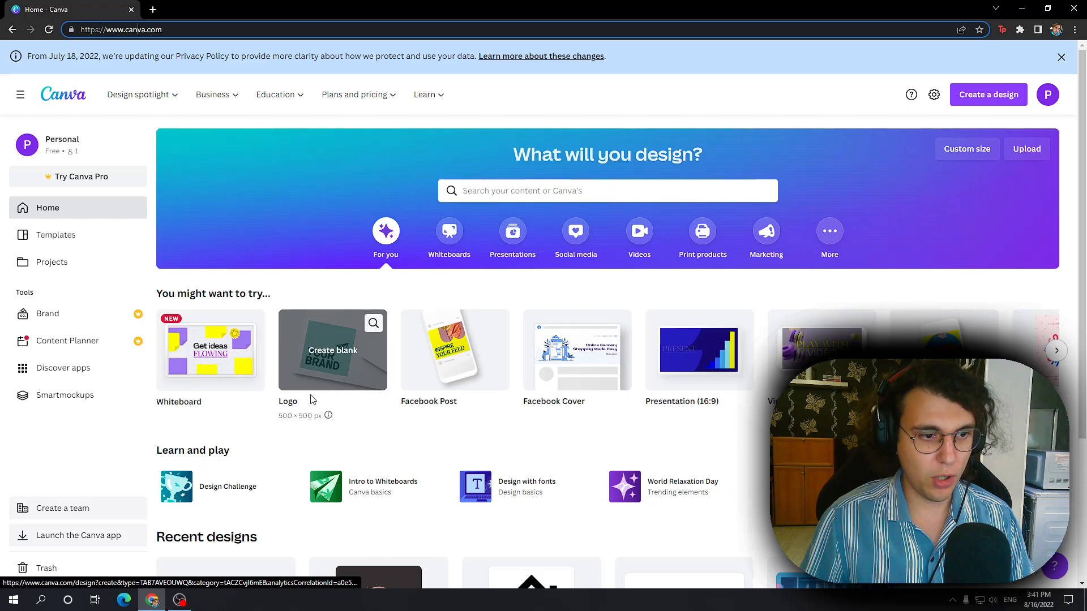
click(345, 396)
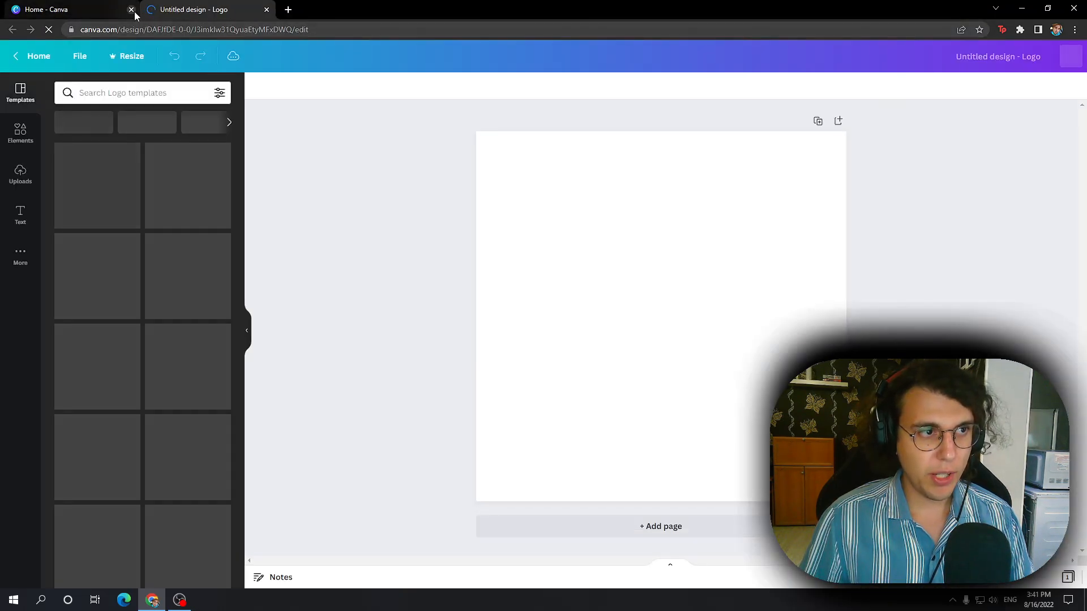
click(132, 9)
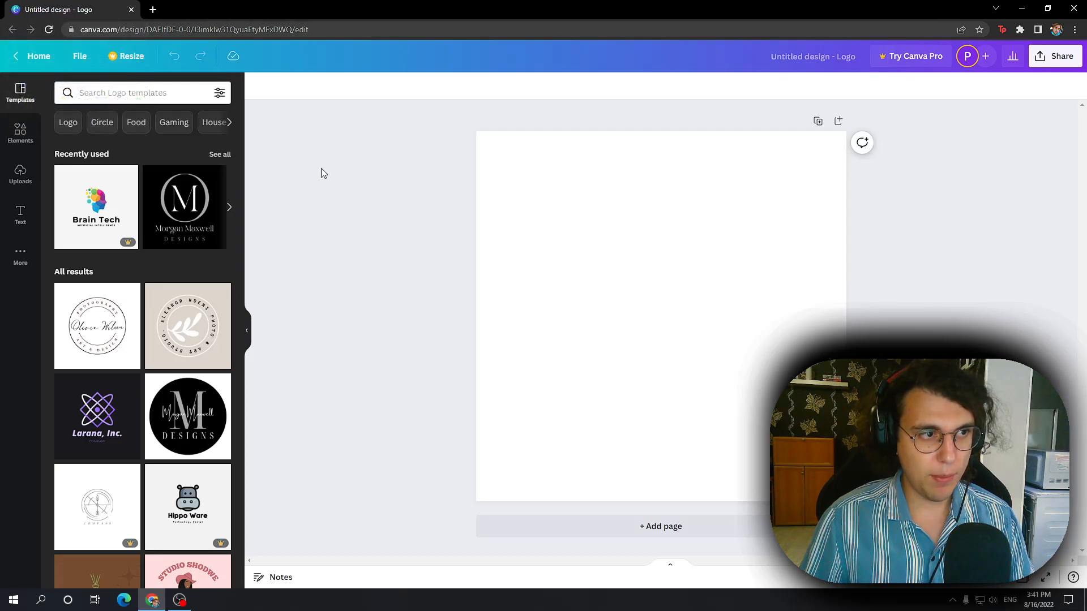
Step: Apply the dark "Larana, Inc." logo template to the blank page
scroll(176, 225, down, 1)
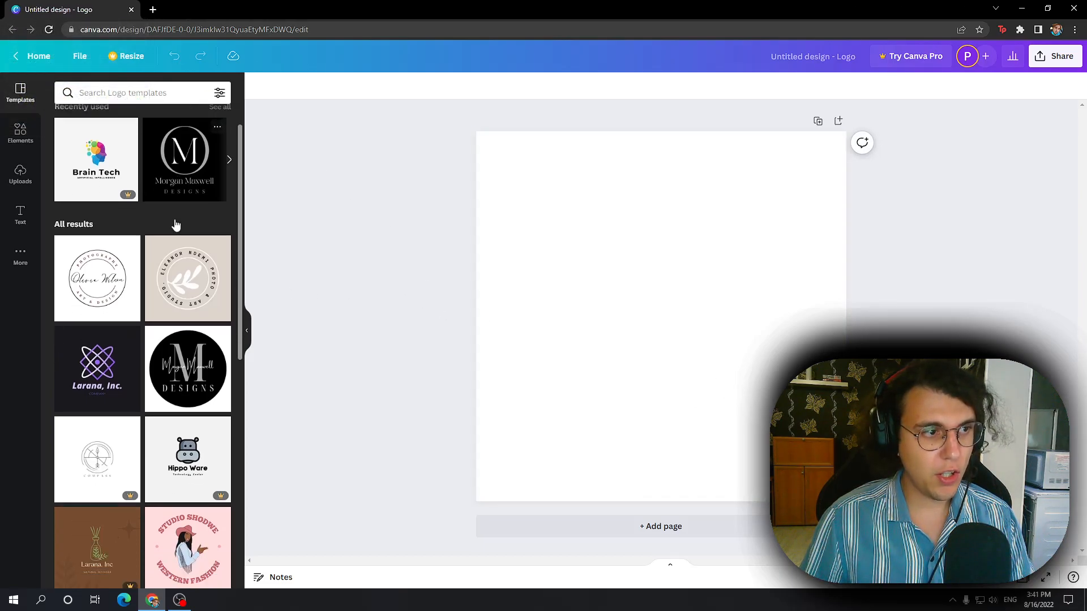
scroll(202, 290, down, 2)
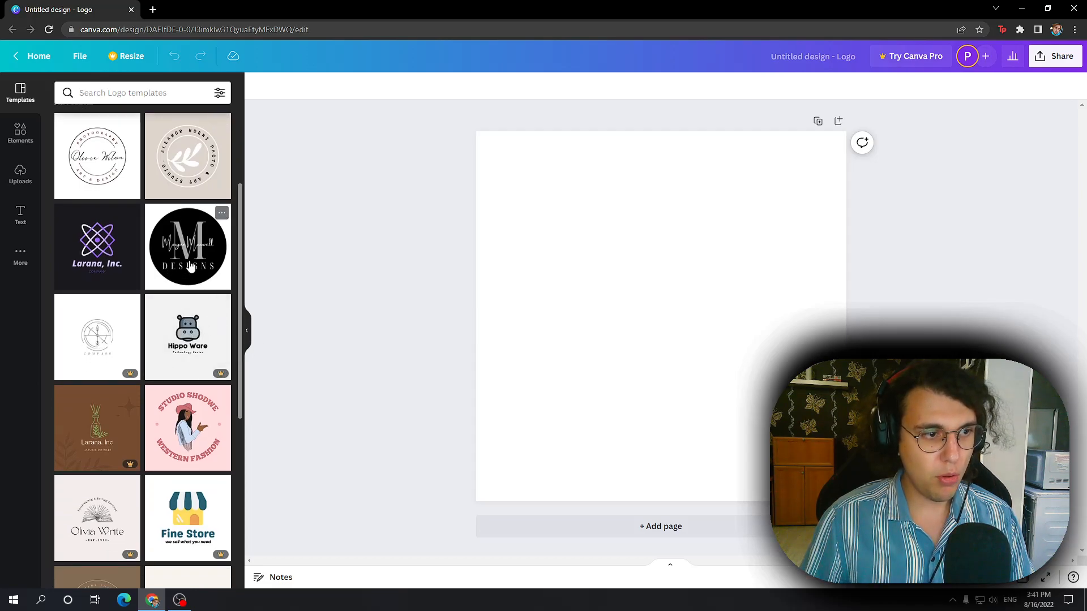
click(117, 260)
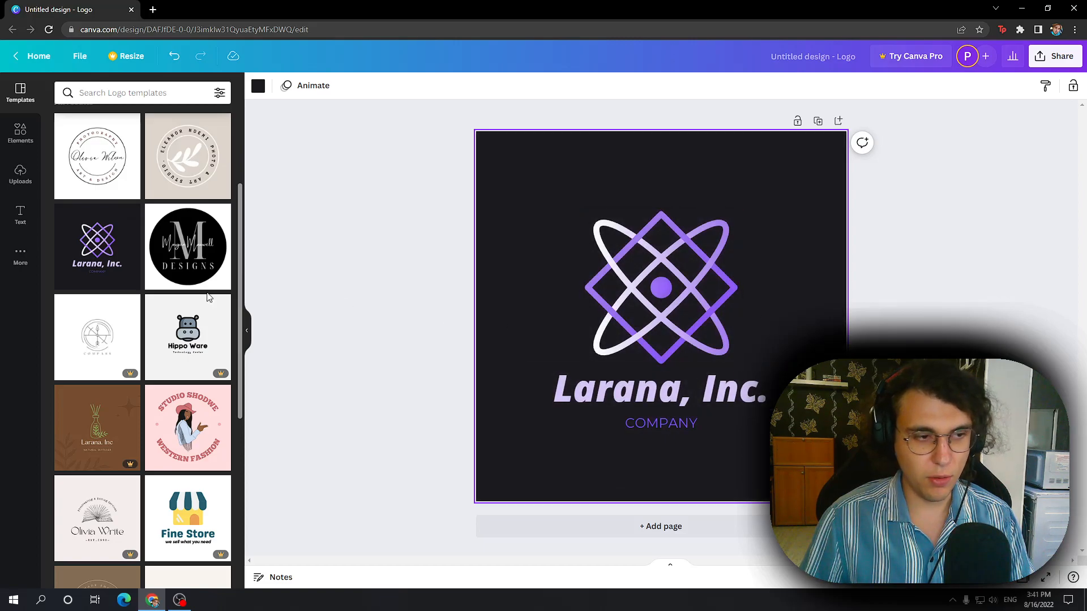
Step: Replace the page's design with the "Alexander Technology" logo template
scroll(207, 271, down, 5)
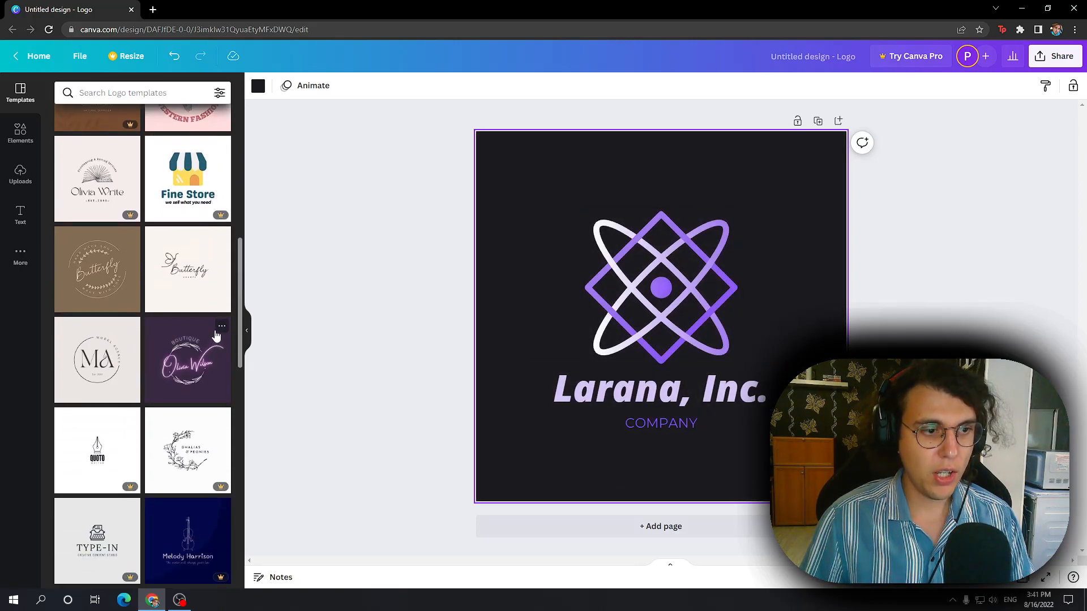
scroll(206, 354, down, 2)
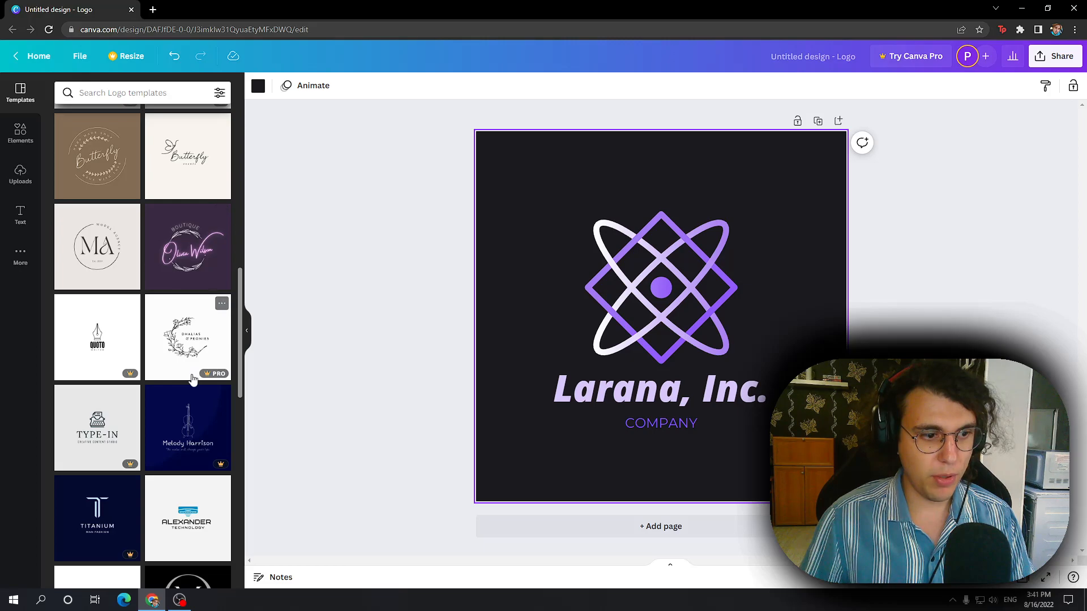
scroll(201, 351, down, 3)
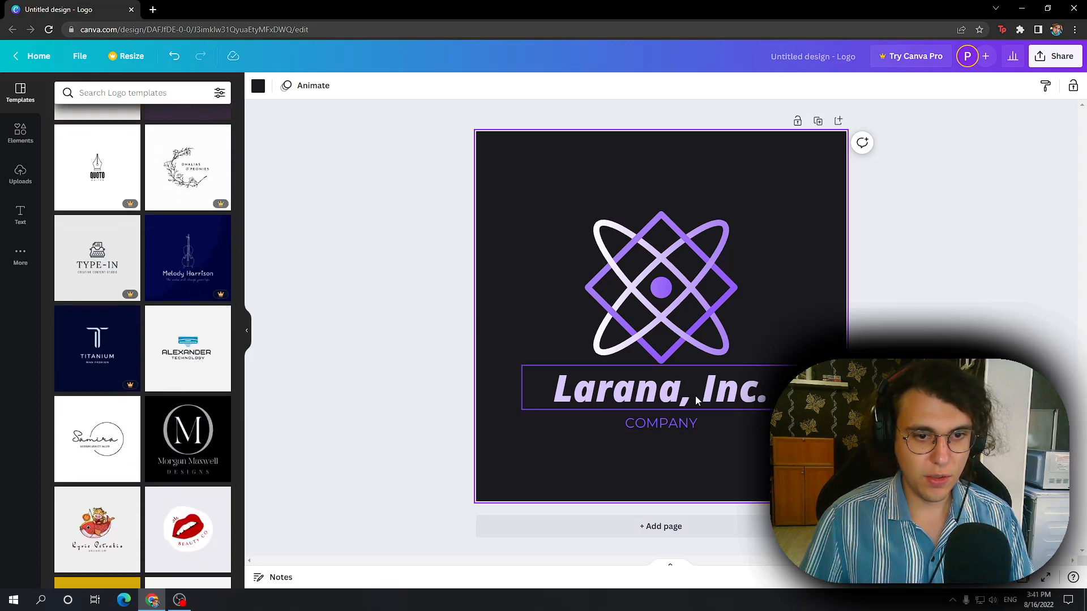
click(190, 344)
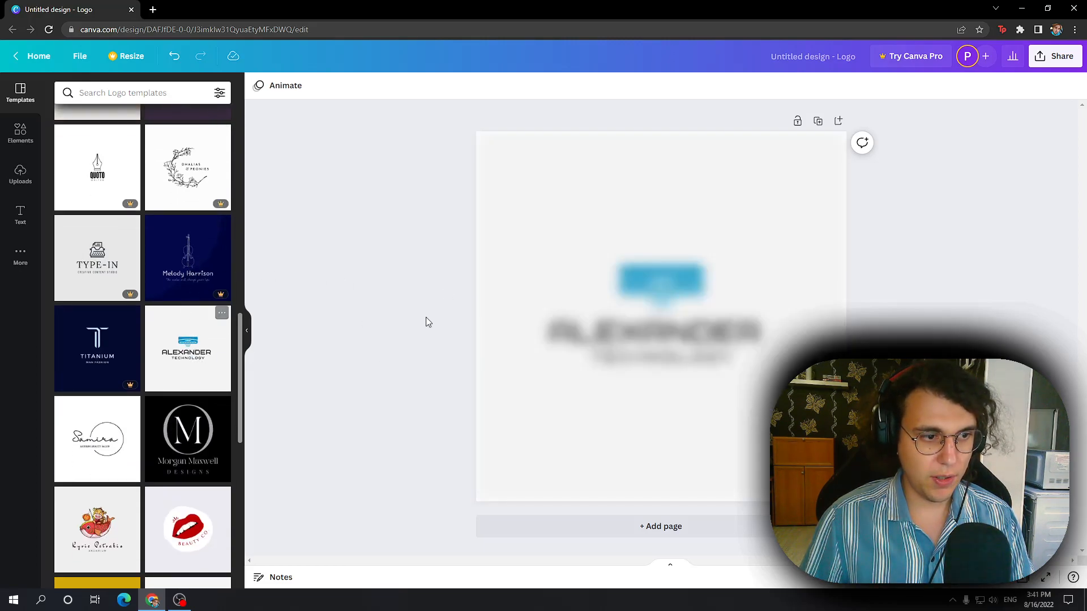
Step: Replace the page's design with the "Beauty Co." red lips logo template
scroll(156, 404, down, 2)
click(195, 416)
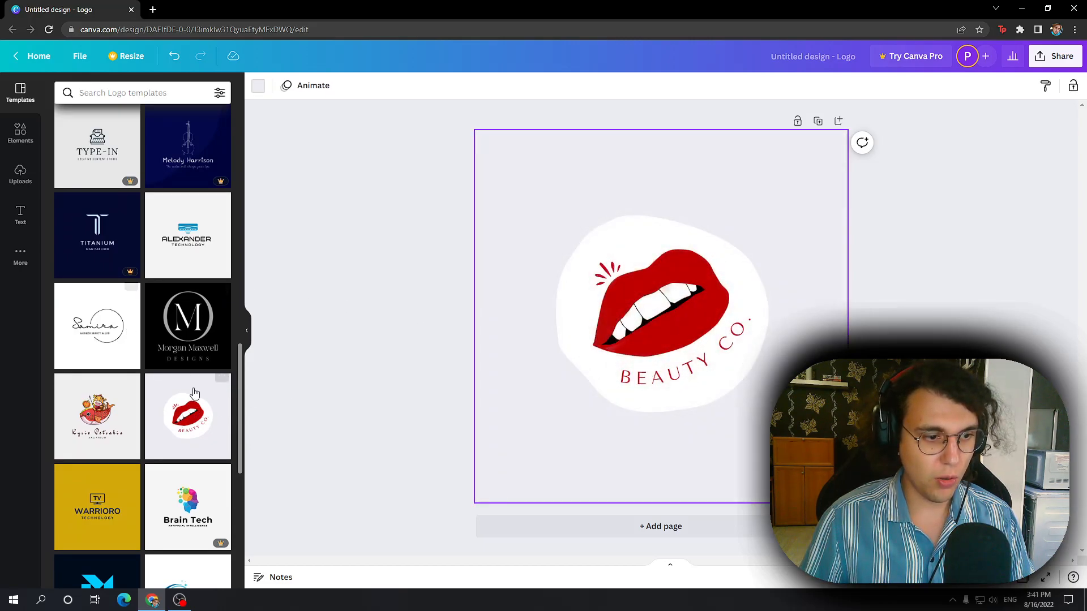
scroll(205, 330, down, 3)
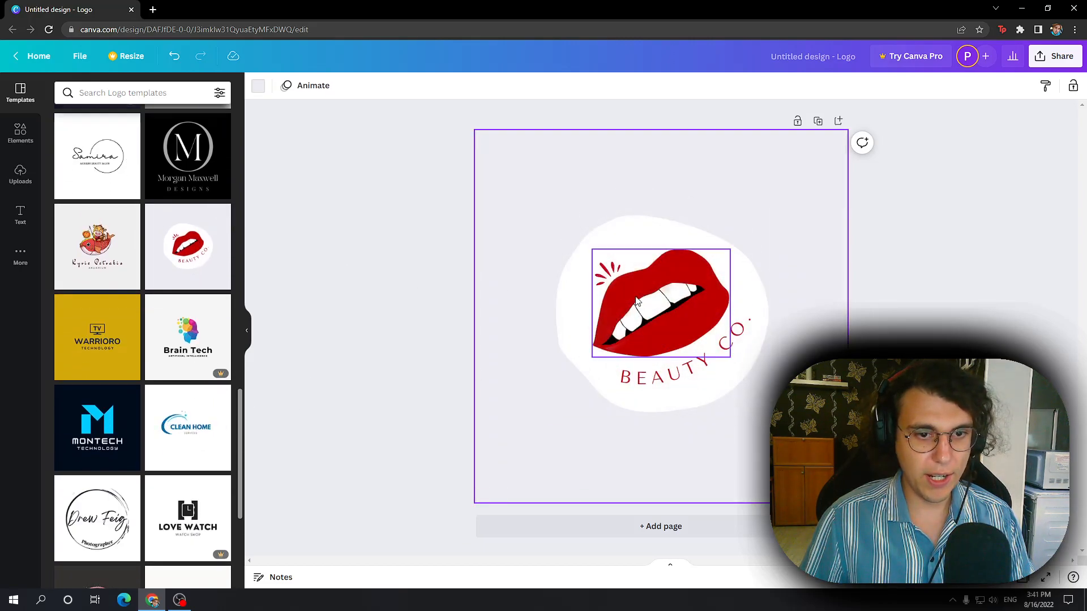
Step: Delete the lips, the white backing shape, the curved "BEAUTY CO." text and the red accent marks, keeping only the background
click(681, 314)
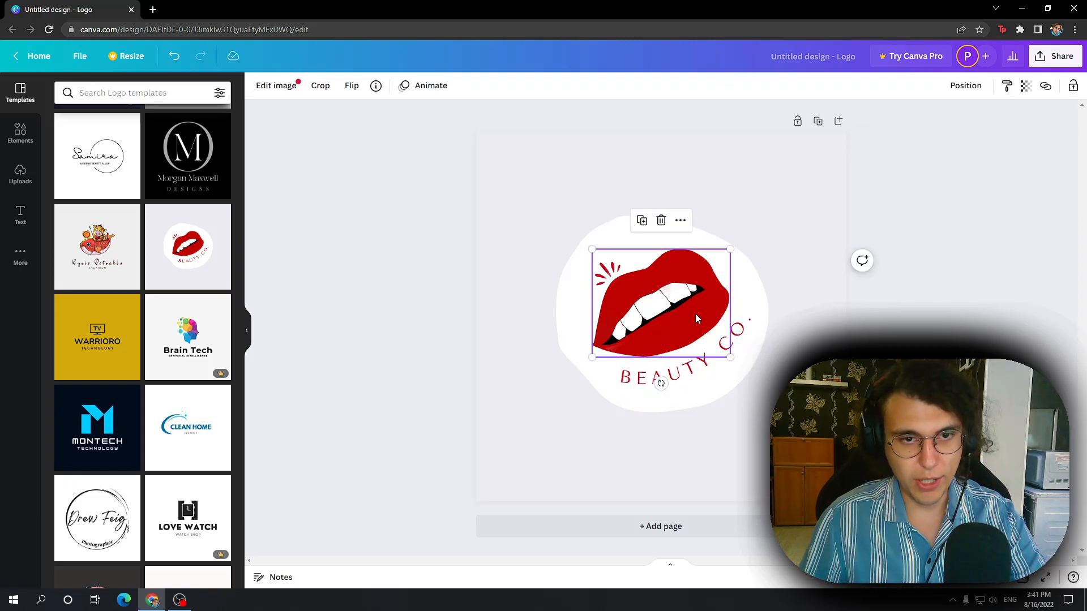
click(661, 220)
click(701, 328)
click(660, 177)
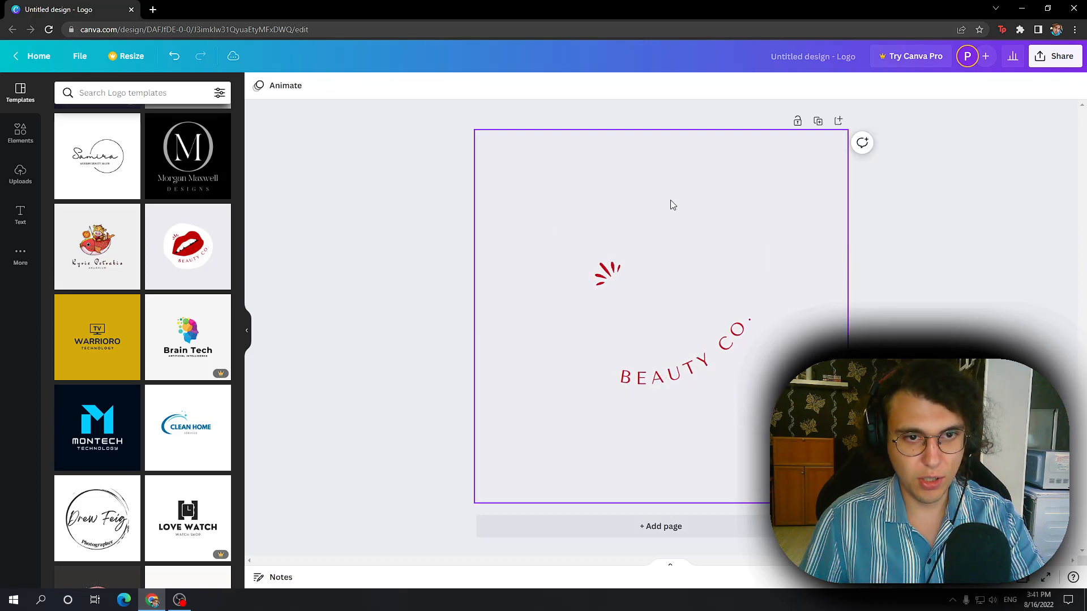
click(694, 377)
click(685, 288)
click(618, 272)
key(Delete)
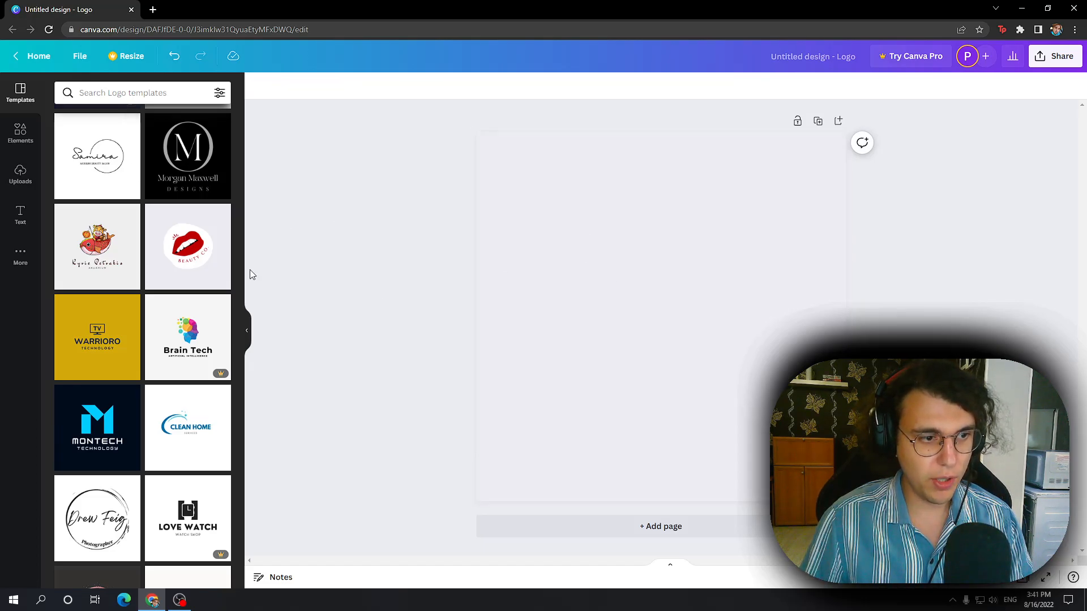
Step: Browse the design elements and search them for "house"
scroll(136, 239, up, 1)
scroll(136, 238, up, 10)
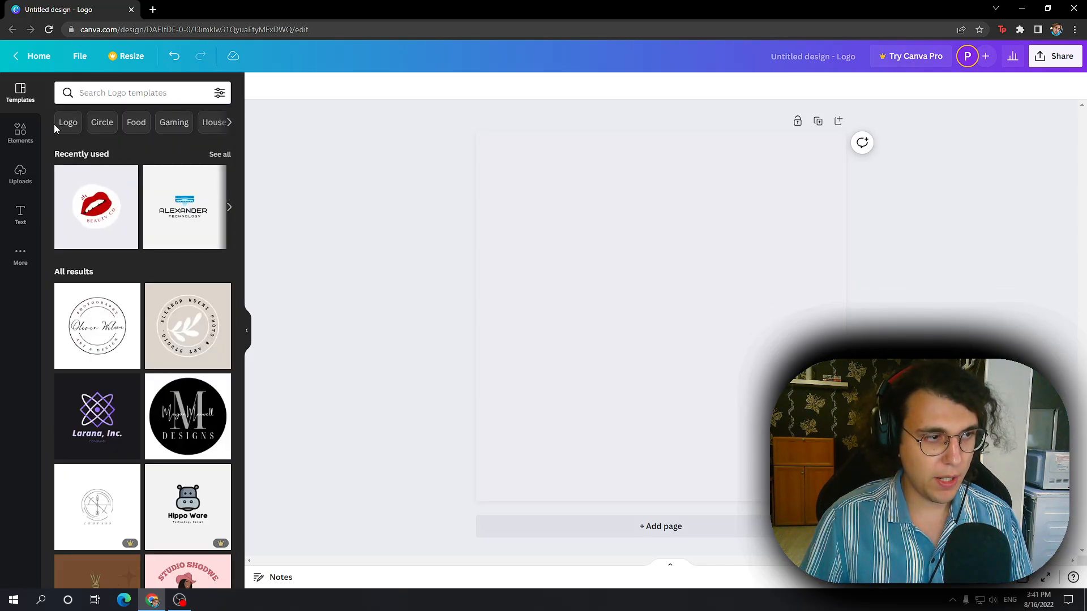
click(21, 133)
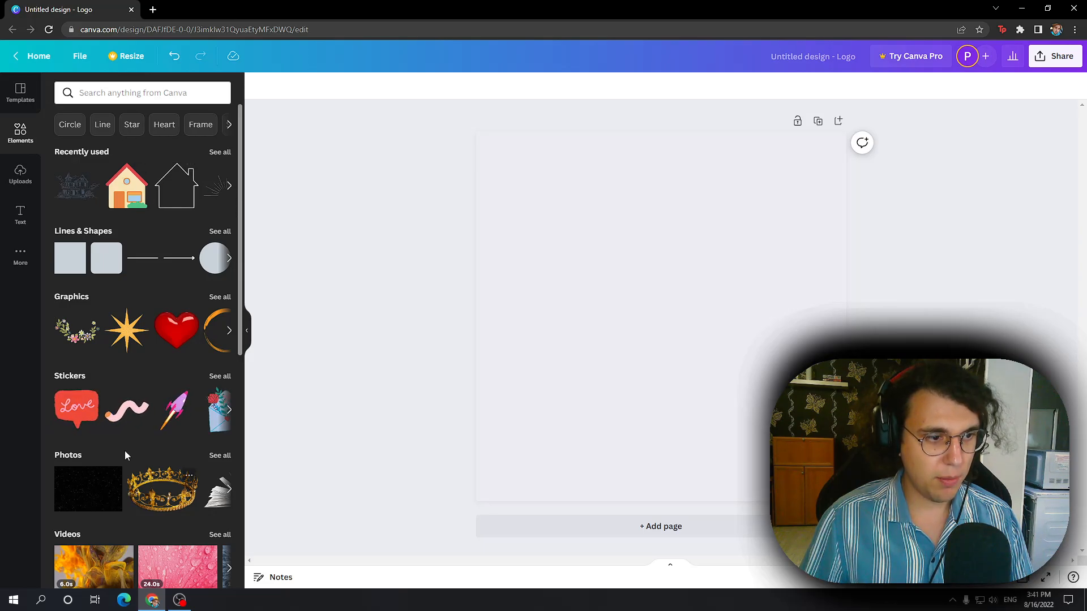
click(229, 259)
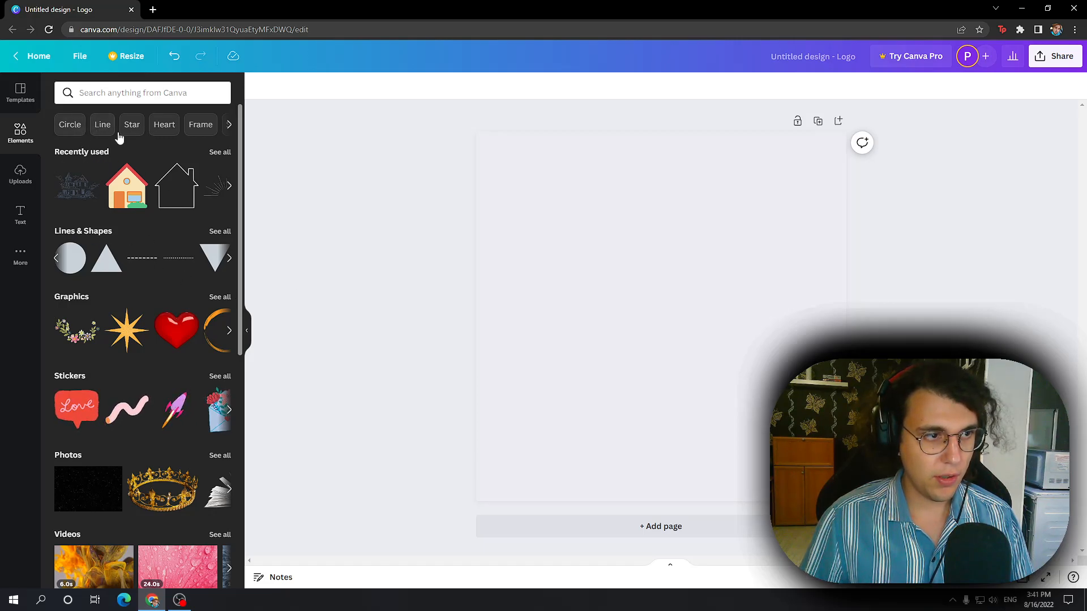
click(228, 125)
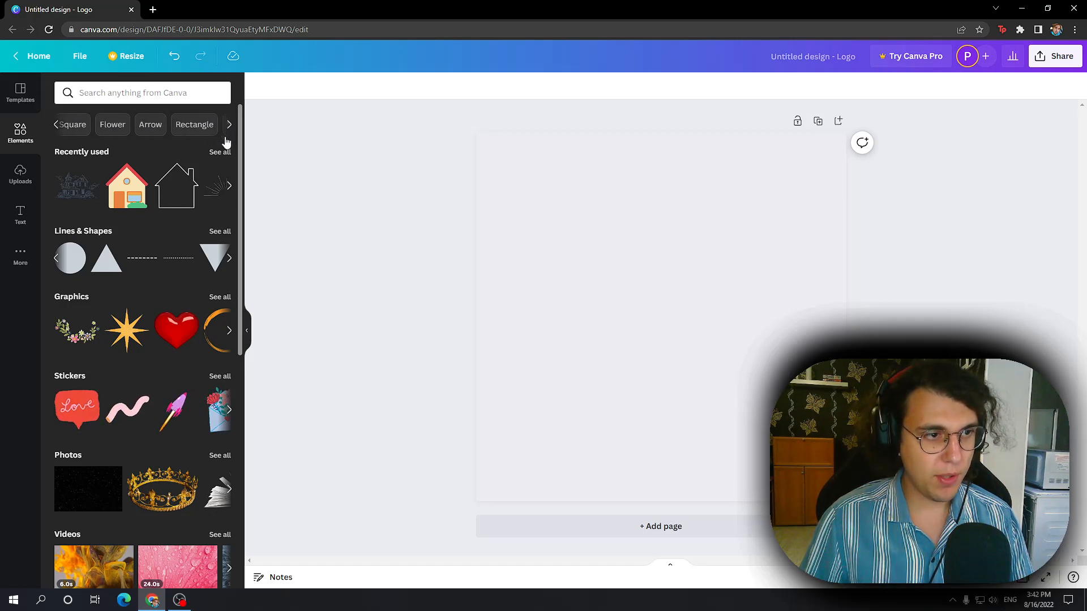
click(126, 103)
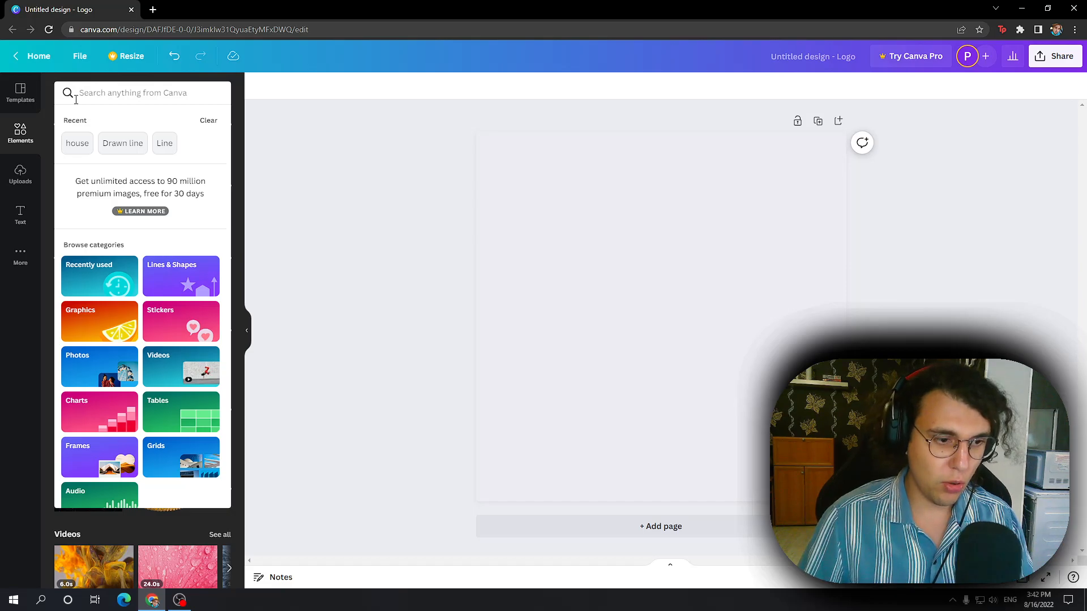
text(HOUSE)
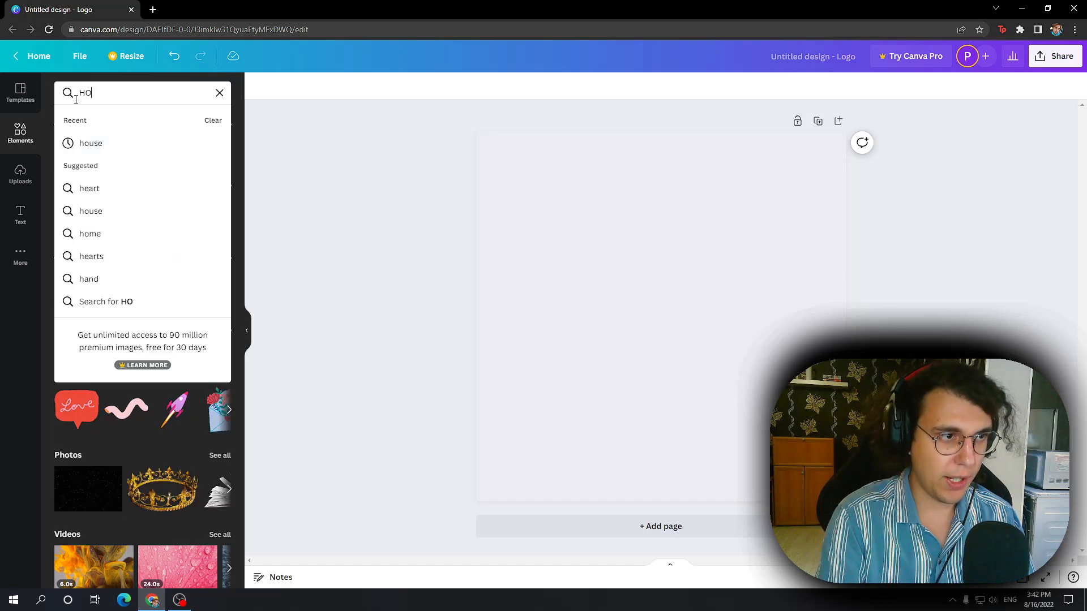
click(150, 144)
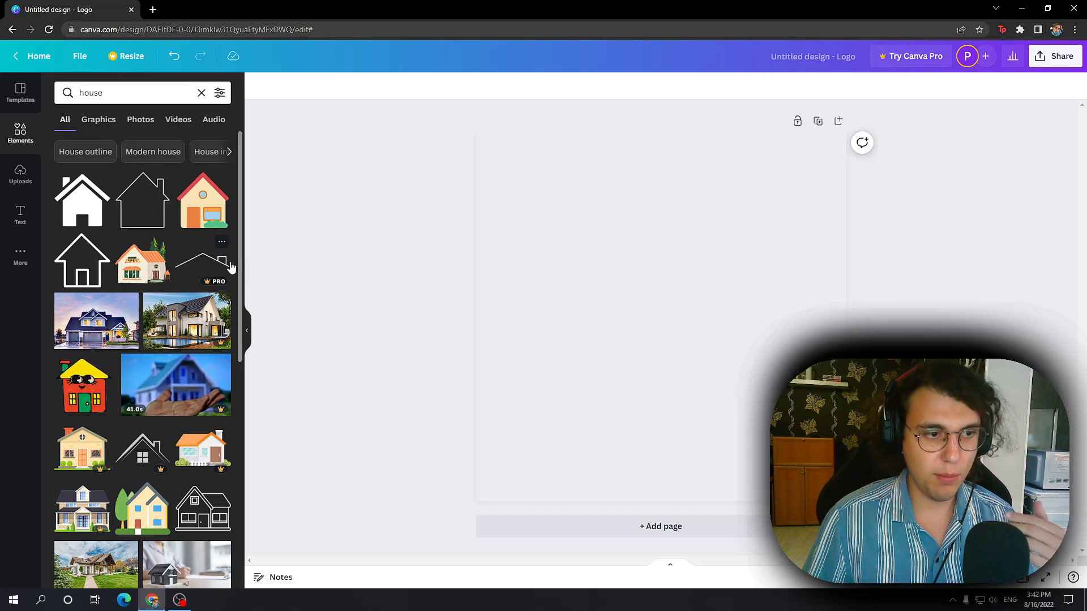
Step: Dismiss the rewards popup and add the white outlined house graphic with a door to the page
scroll(225, 306, down, 3)
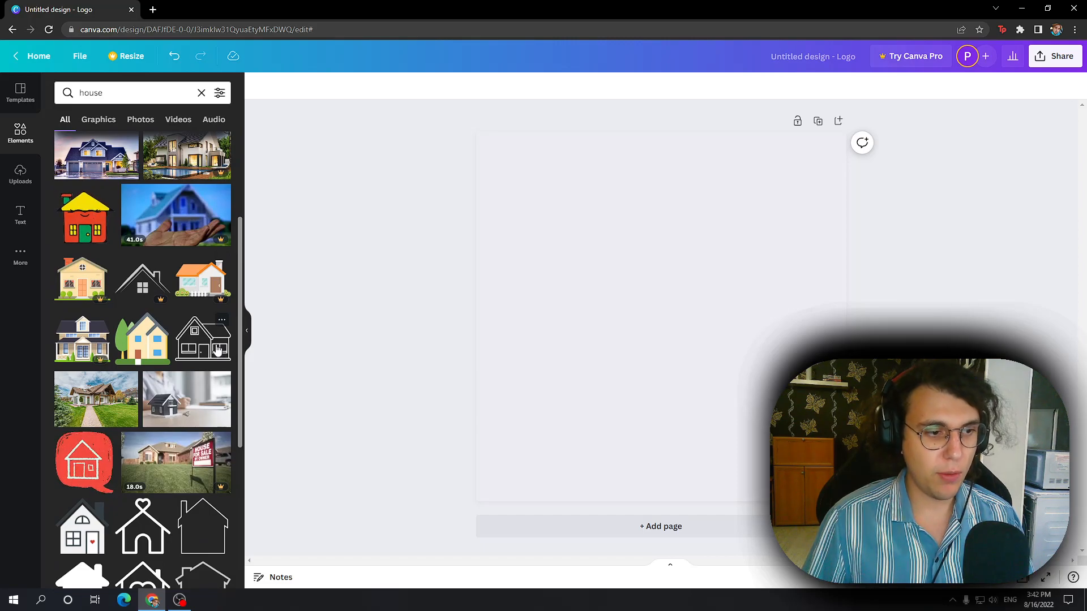
scroll(205, 332, down, 3)
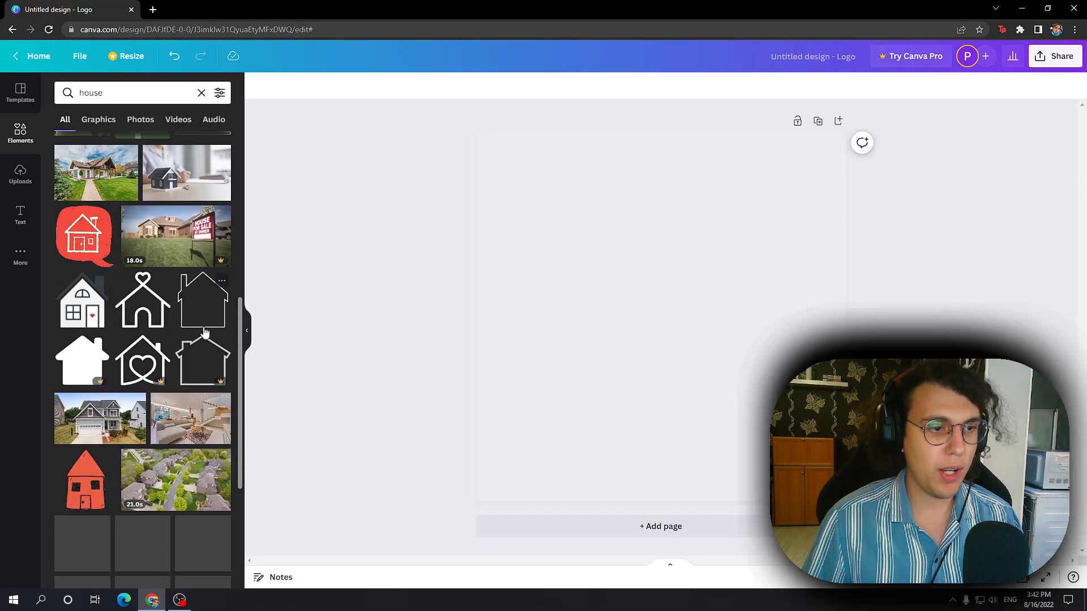
scroll(214, 320, up, 5)
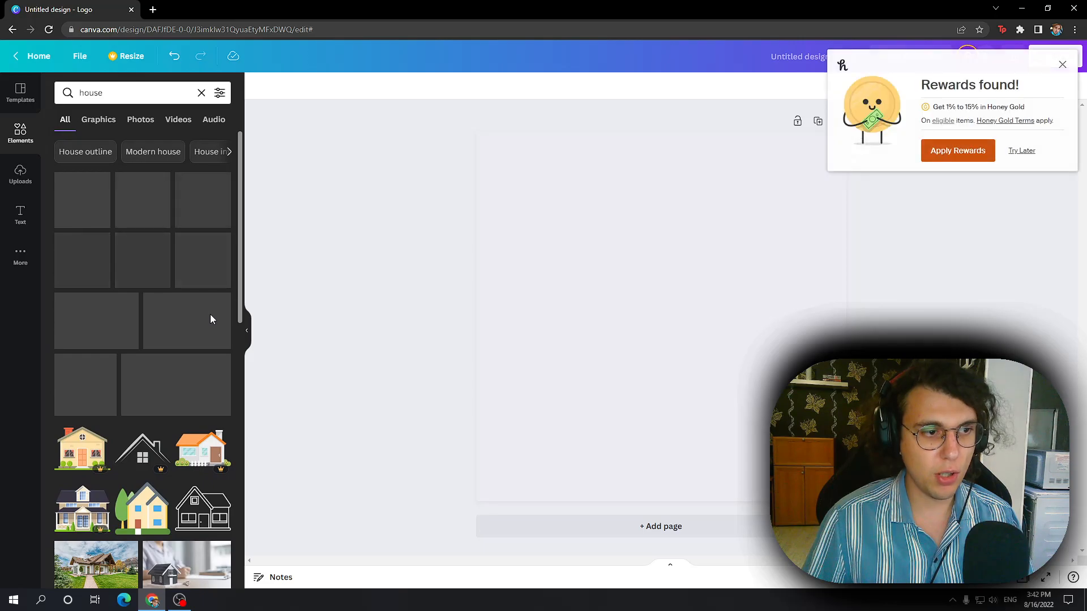
click(1061, 65)
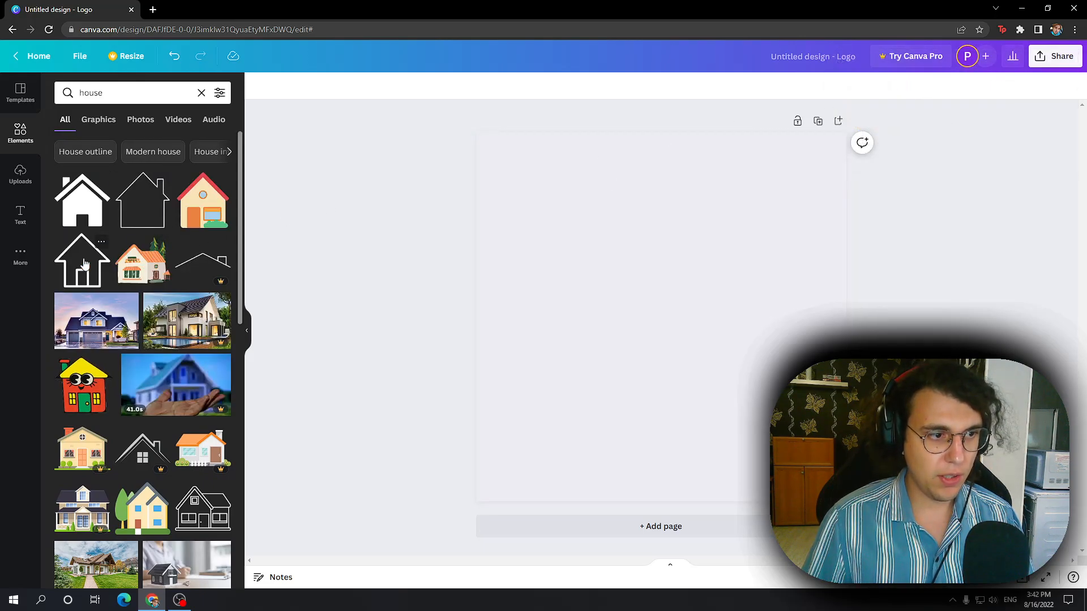
drag(83, 263, 625, 234)
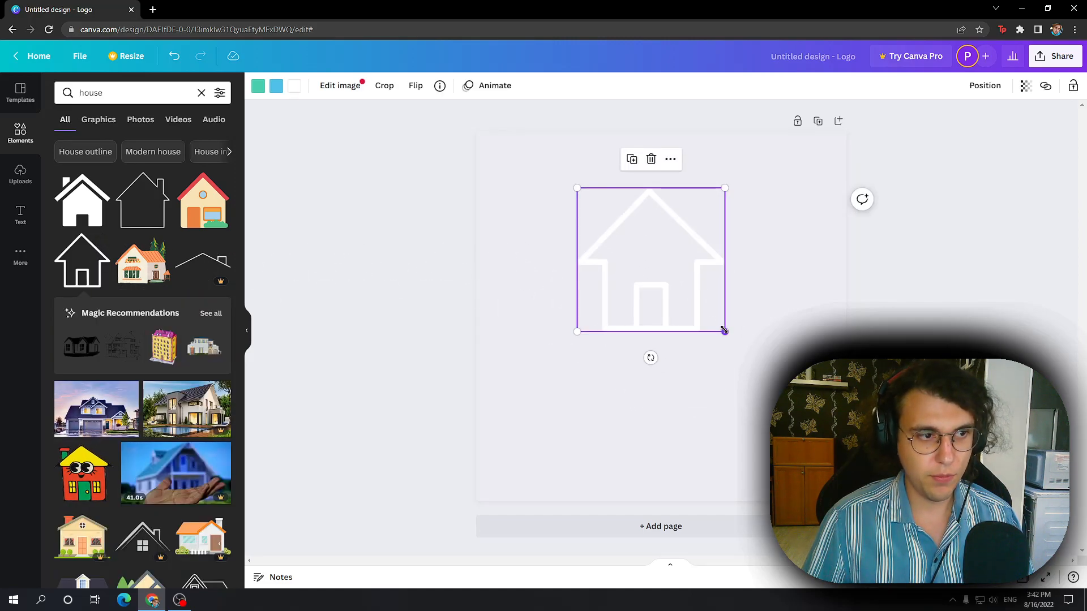
Step: Enlarge the house graphic to fill most of the page and move it near the page's center
drag(725, 331, 843, 447)
drag(791, 423, 752, 395)
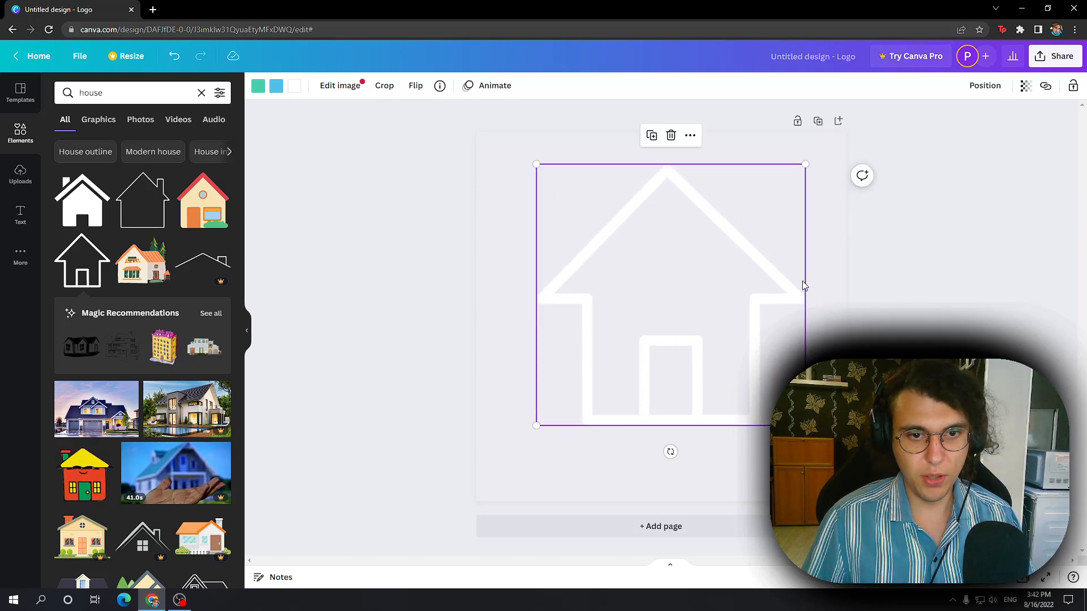
click(878, 244)
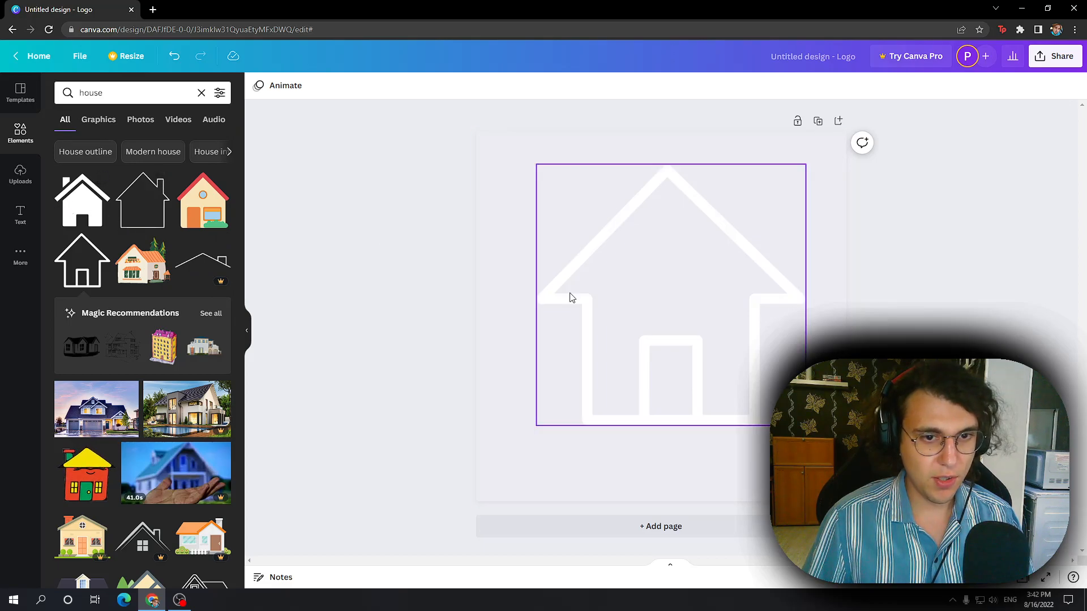
Step: Recolor the house graphic's white outline, trying teal green as well, and settle on black
click(753, 236)
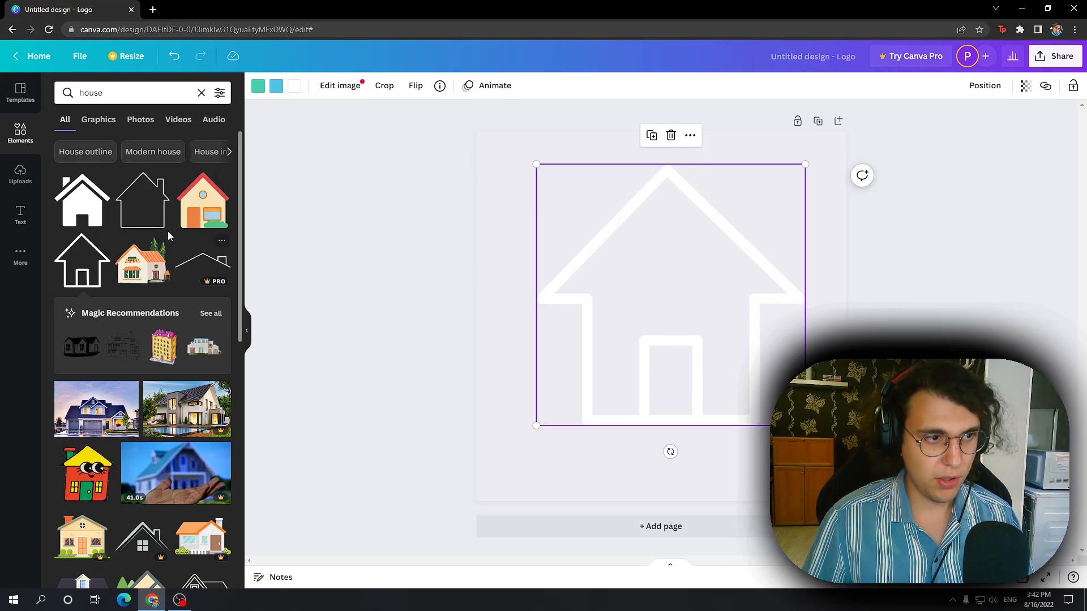
click(294, 85)
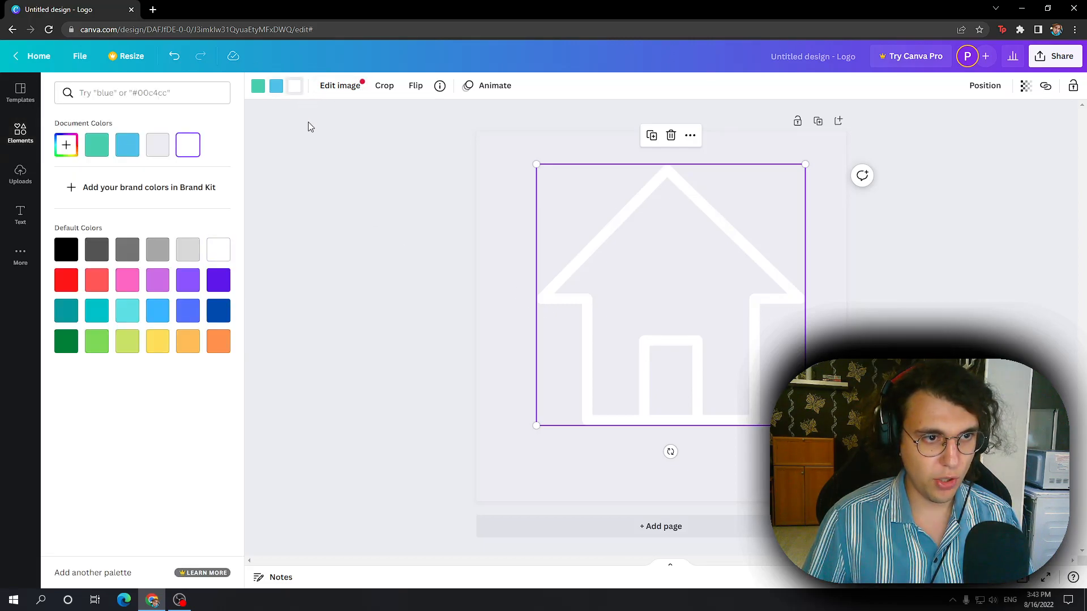
click(66, 252)
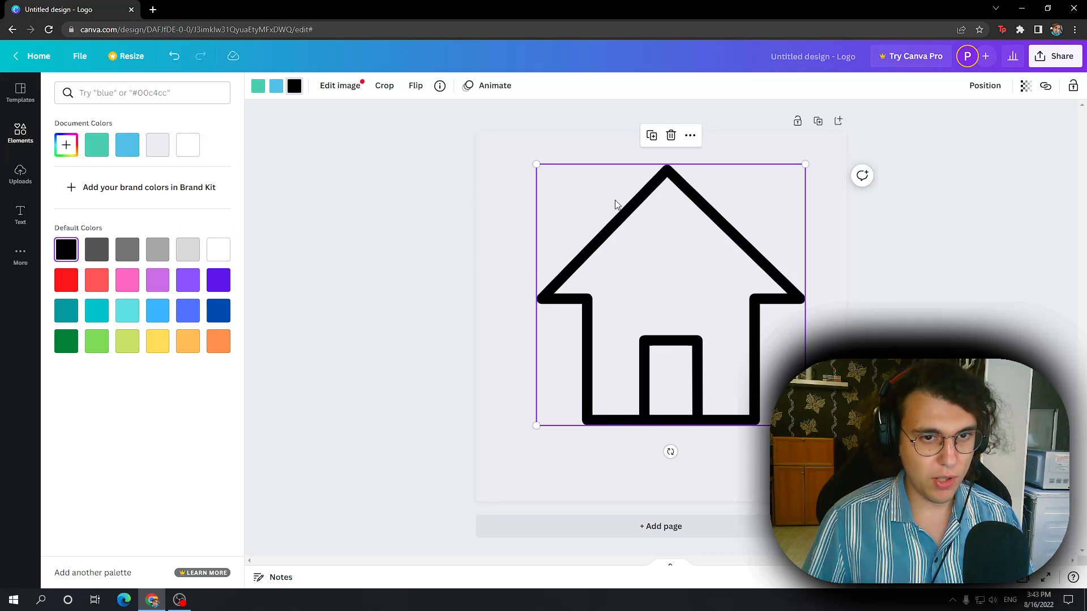
click(104, 148)
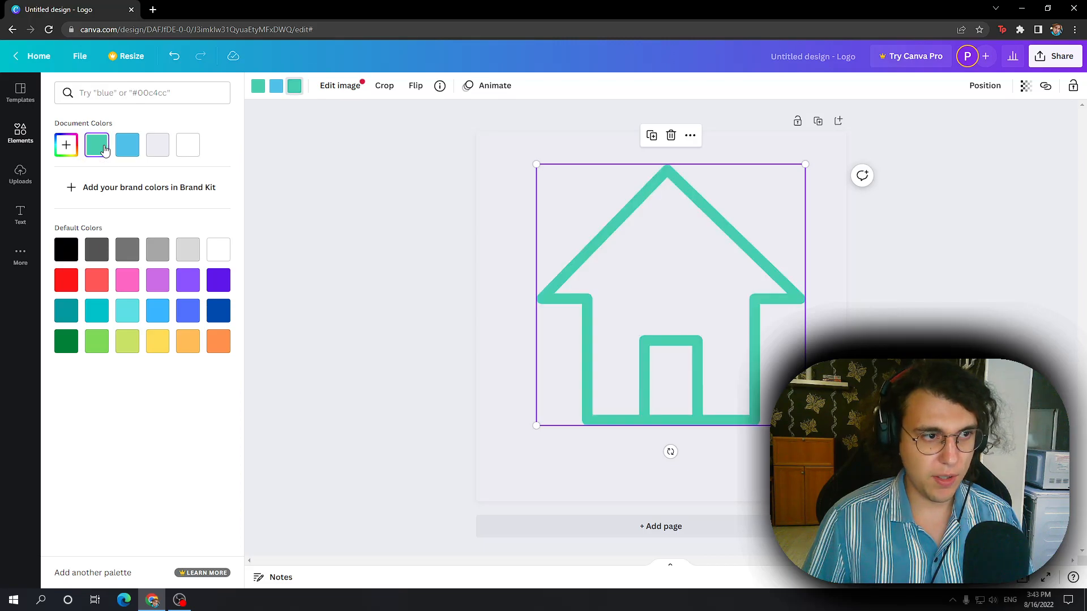
click(67, 251)
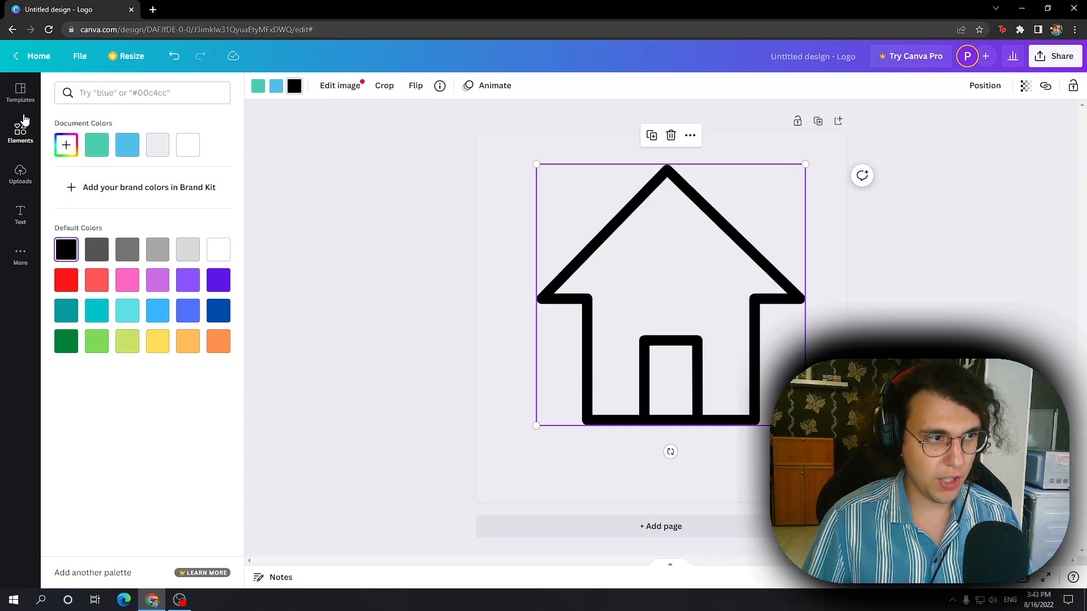
Step: Browse the text styles and add the "Thank you!" font combination to the page over the house
click(21, 134)
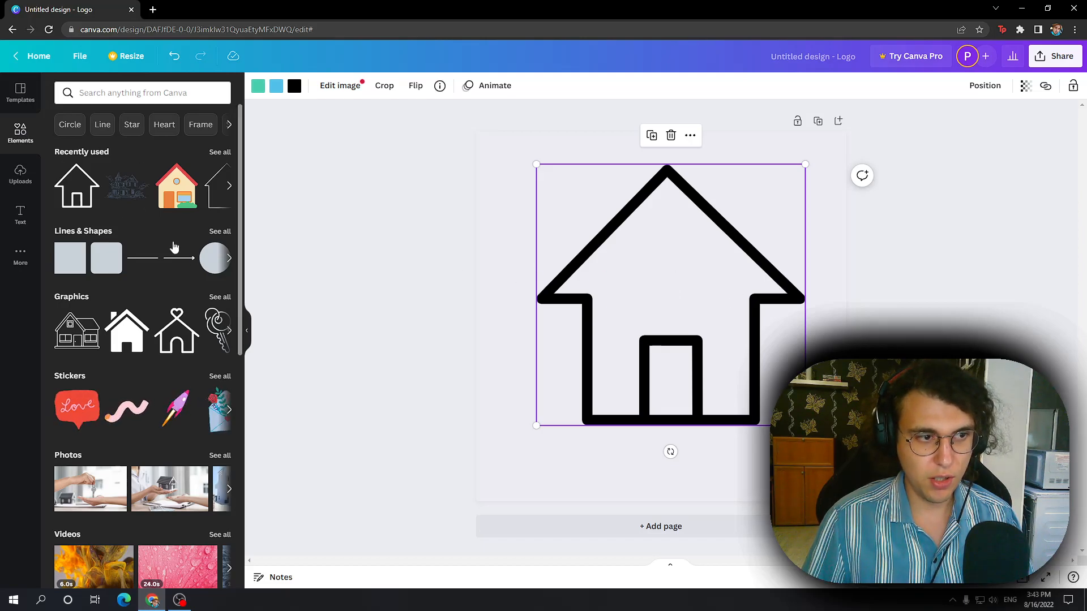
click(17, 218)
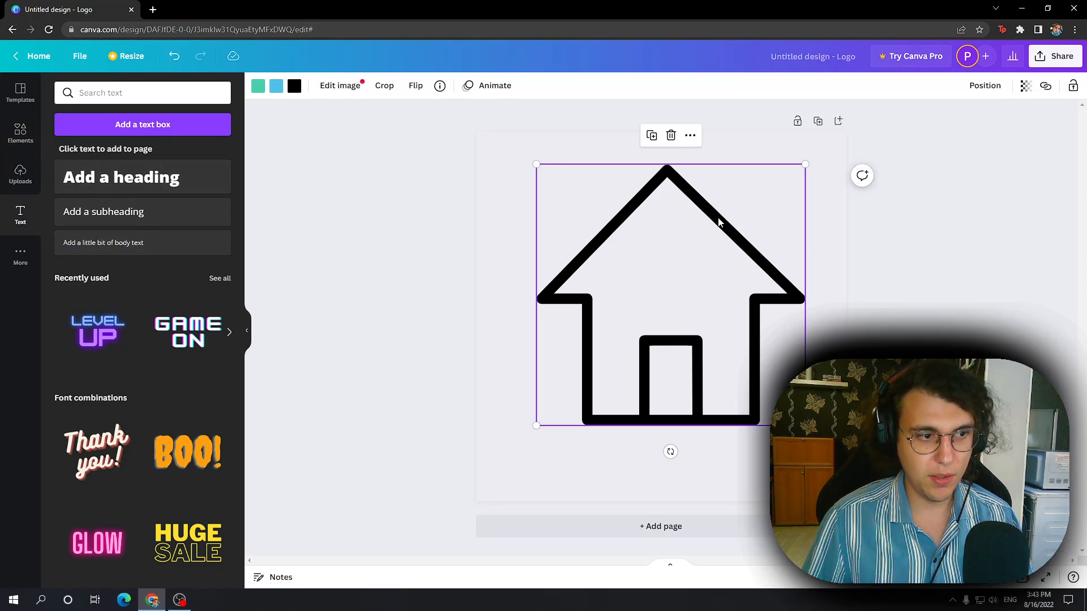
scroll(195, 351, down, 2)
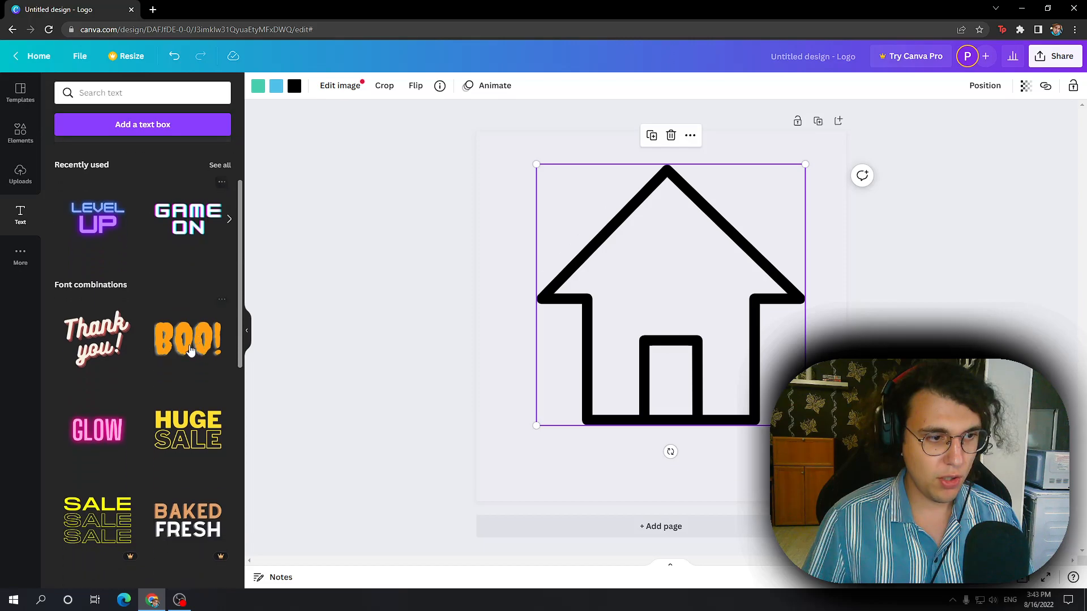
click(104, 332)
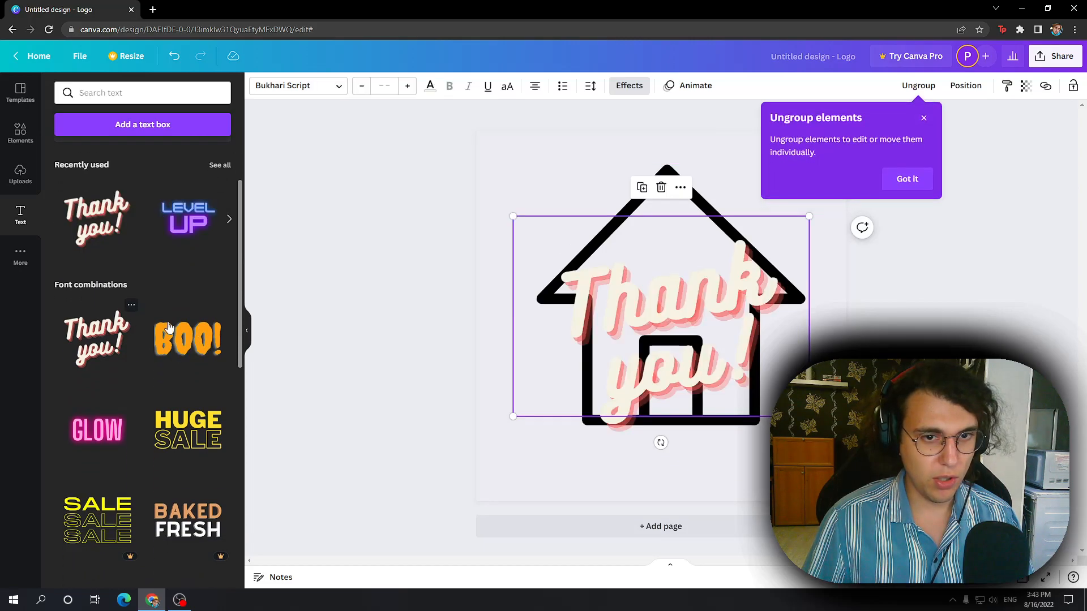
Step: Select the word "Thank" in the text group, set its font size to 6 and raise it slightly to 10
click(746, 350)
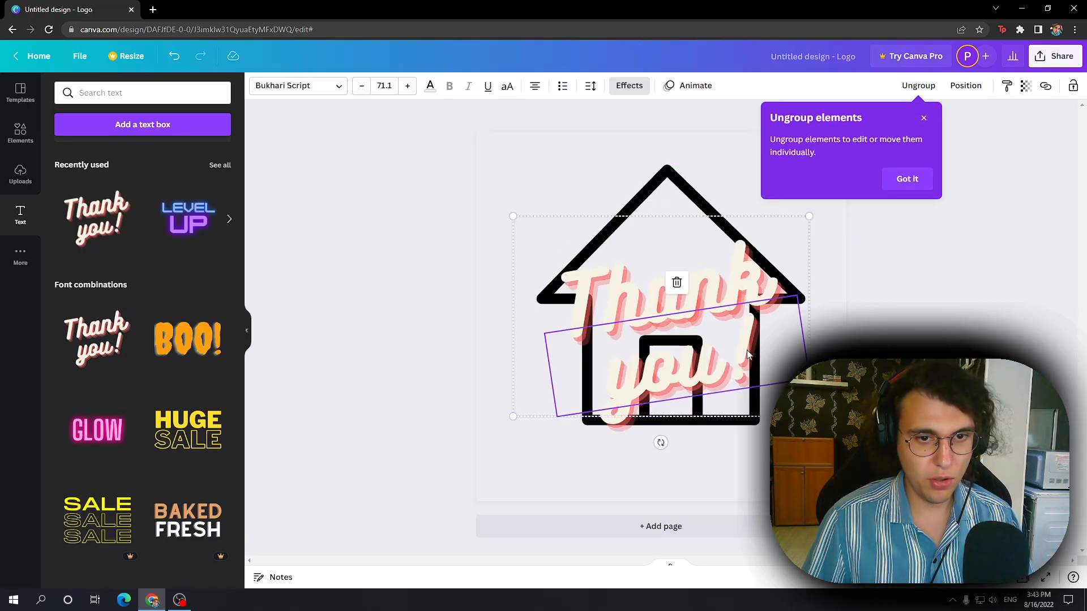
click(715, 290)
click(691, 338)
click(702, 301)
click(707, 329)
click(706, 292)
click(706, 291)
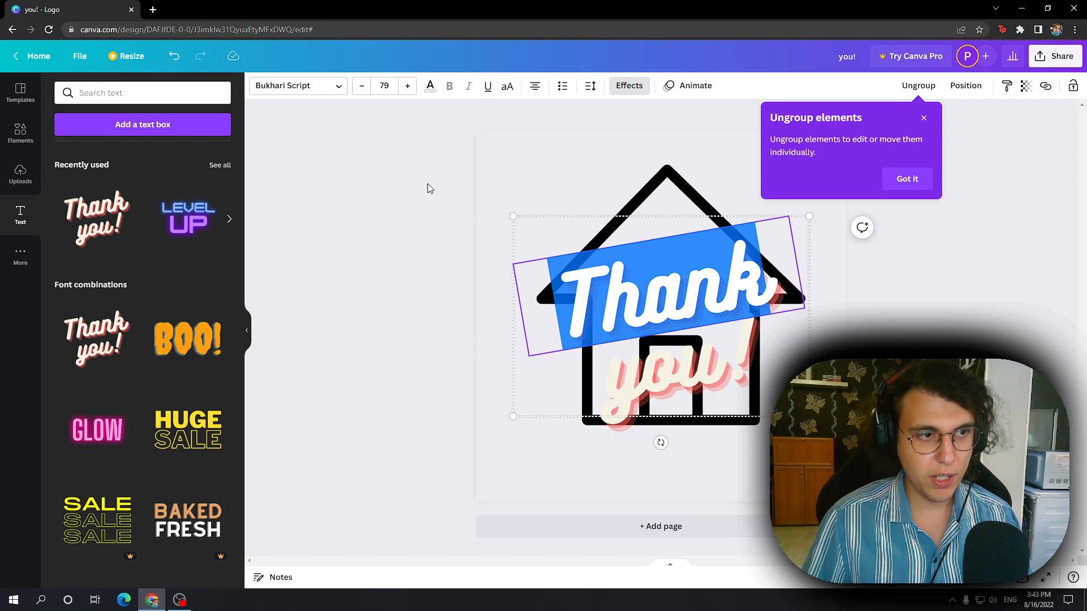
click(387, 88)
click(387, 87)
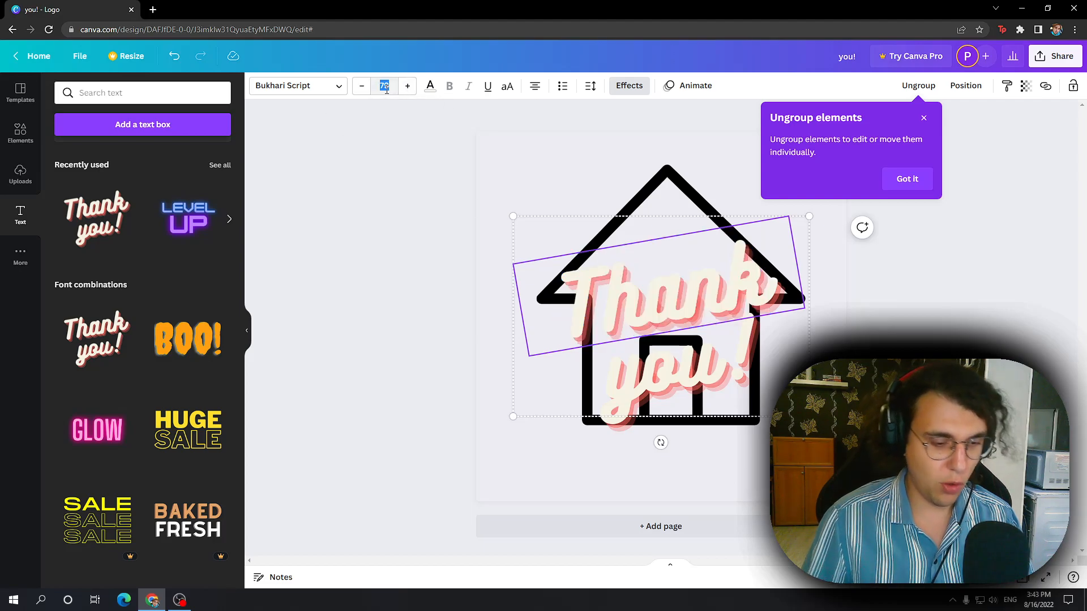
click(386, 89)
text(6)
key(Return)
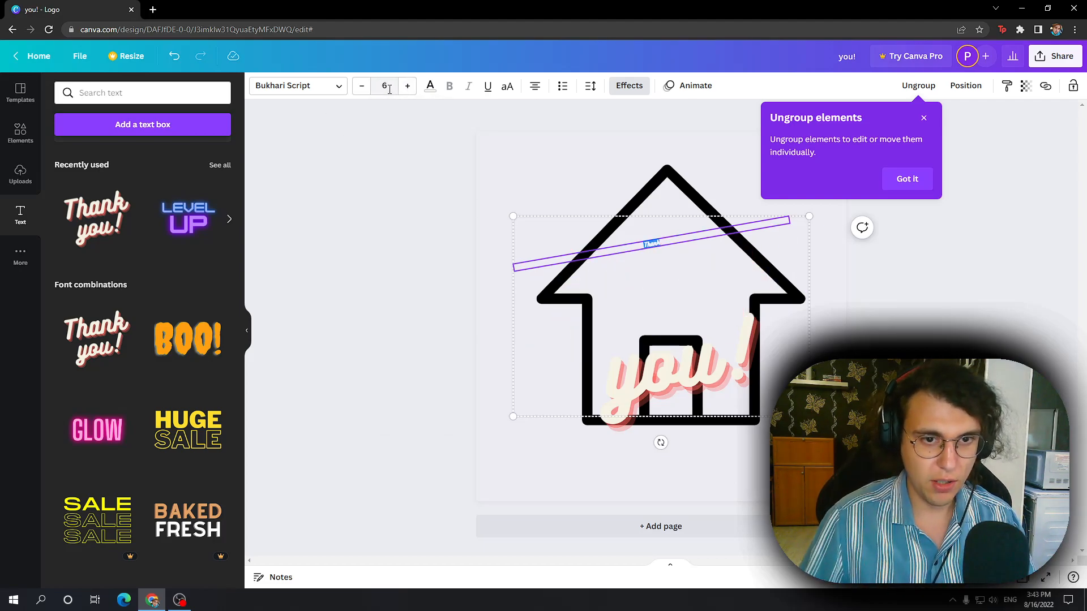
click(407, 87)
click(407, 87)
click(407, 88)
click(407, 87)
click(164, 604)
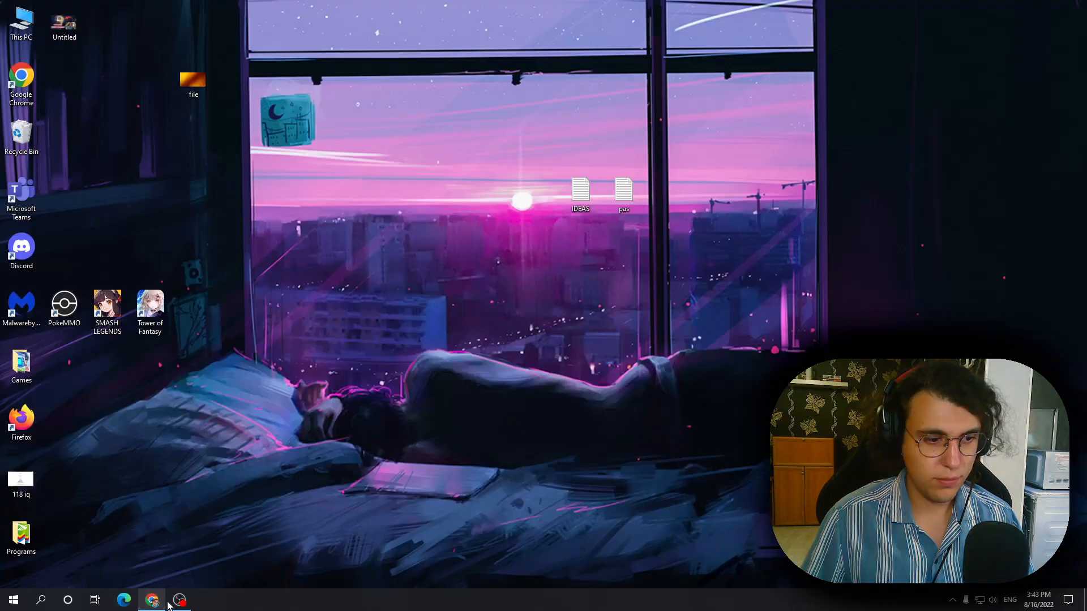
click(178, 601)
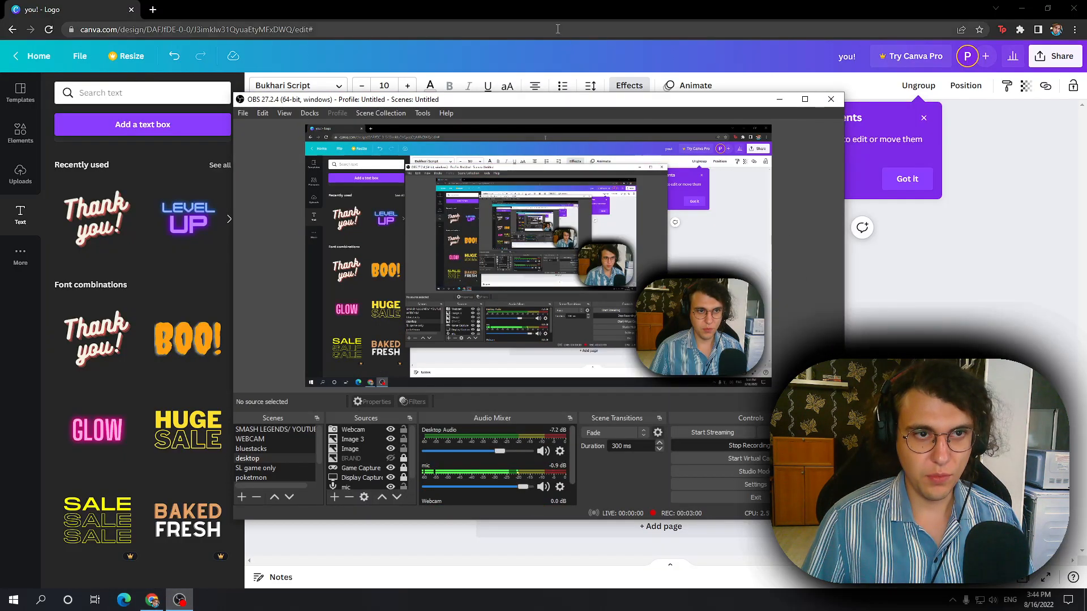
click(551, 13)
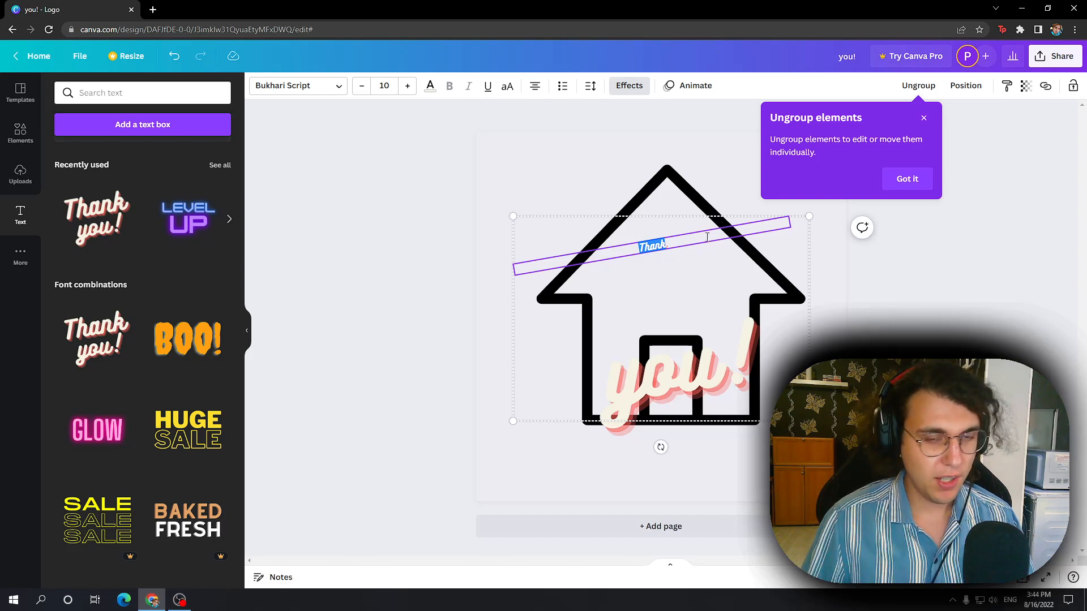
Step: Set the word "Thank" to font size 24 and replace it with "The"
click(393, 86)
click(385, 297)
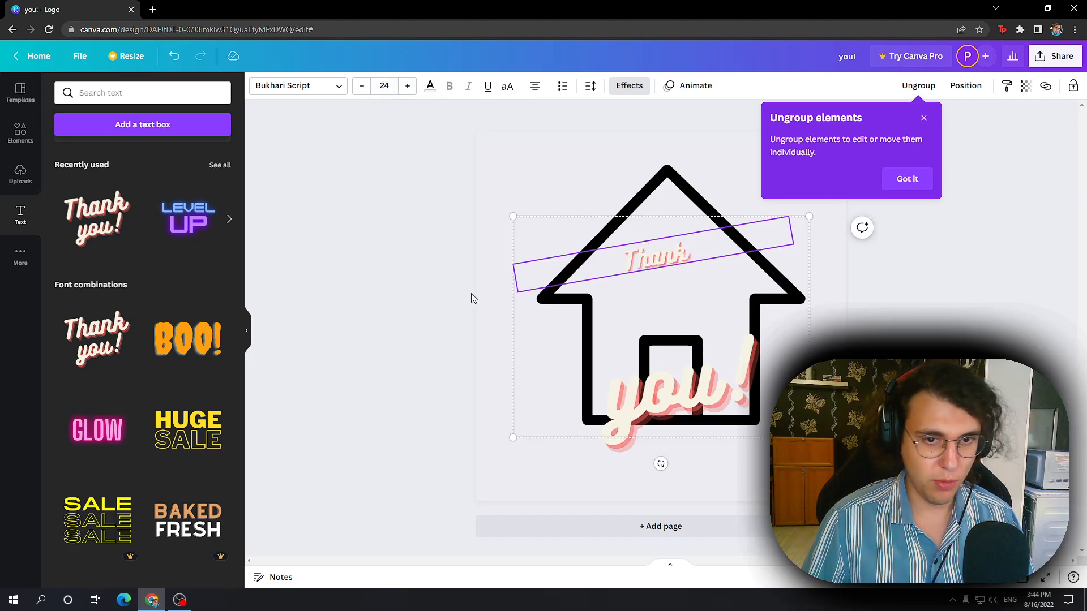
double_click(678, 243)
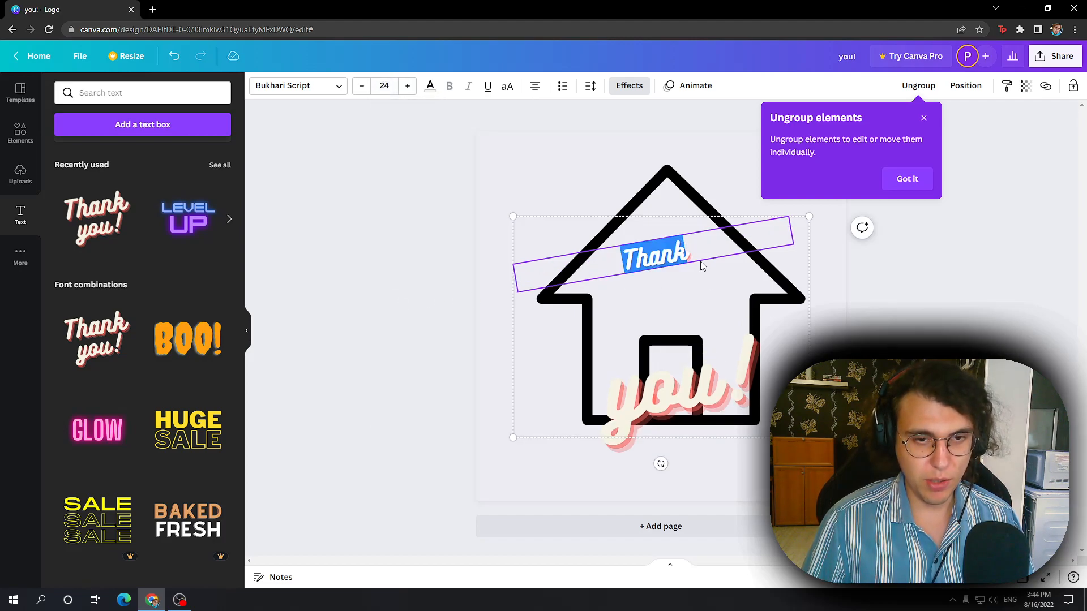
text(T)
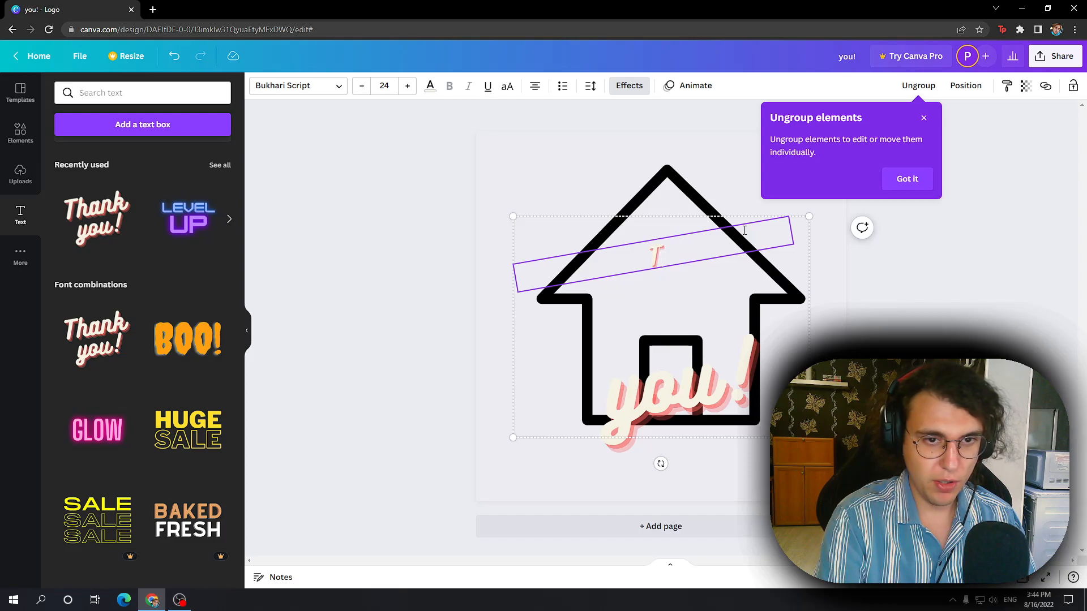
text(he)
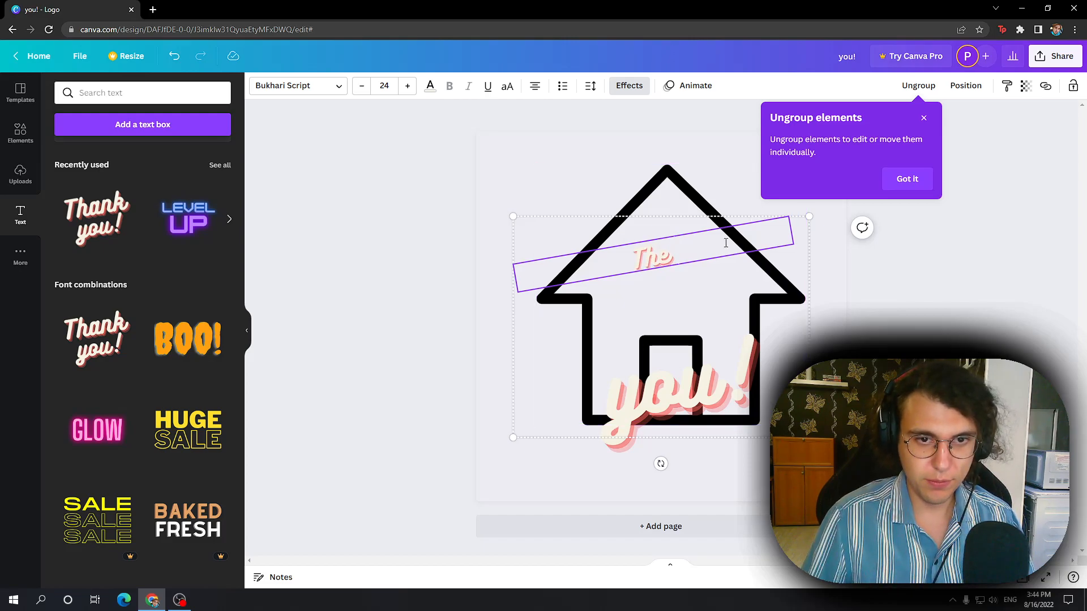
click(912, 276)
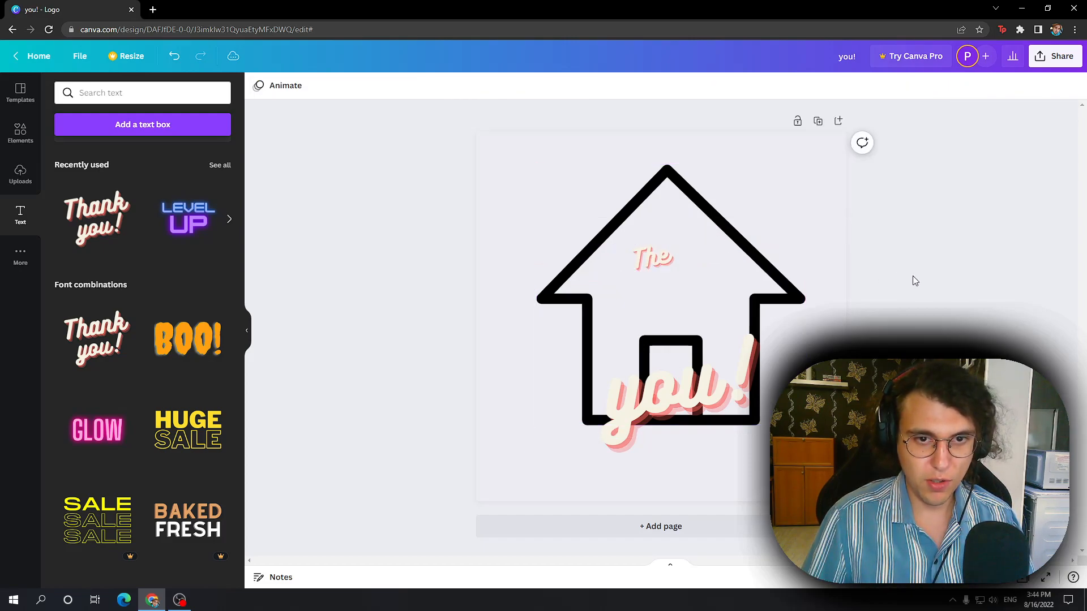
Step: Shift the text group slightly and replace "you!" with "neighbour" at font size 40
click(655, 257)
drag(664, 255, 678, 247)
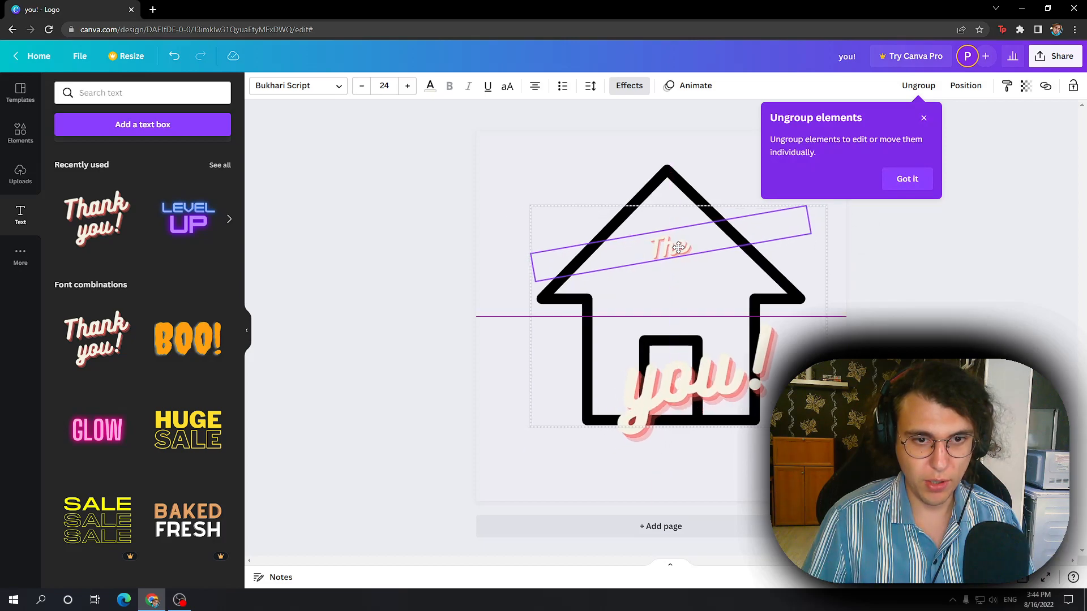
click(720, 362)
triple_click(727, 362)
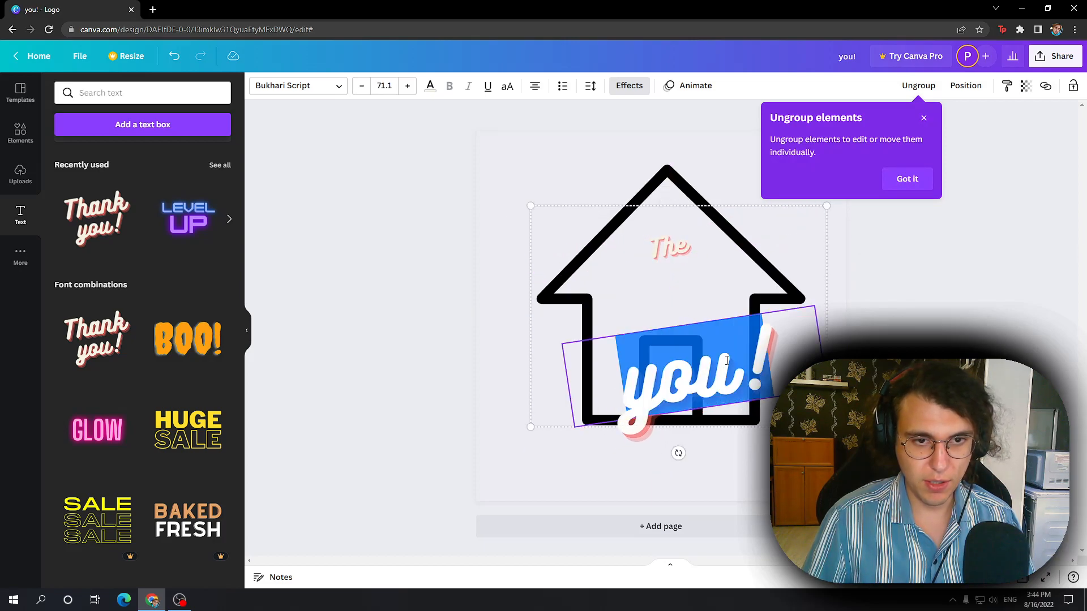
text(neighbour)
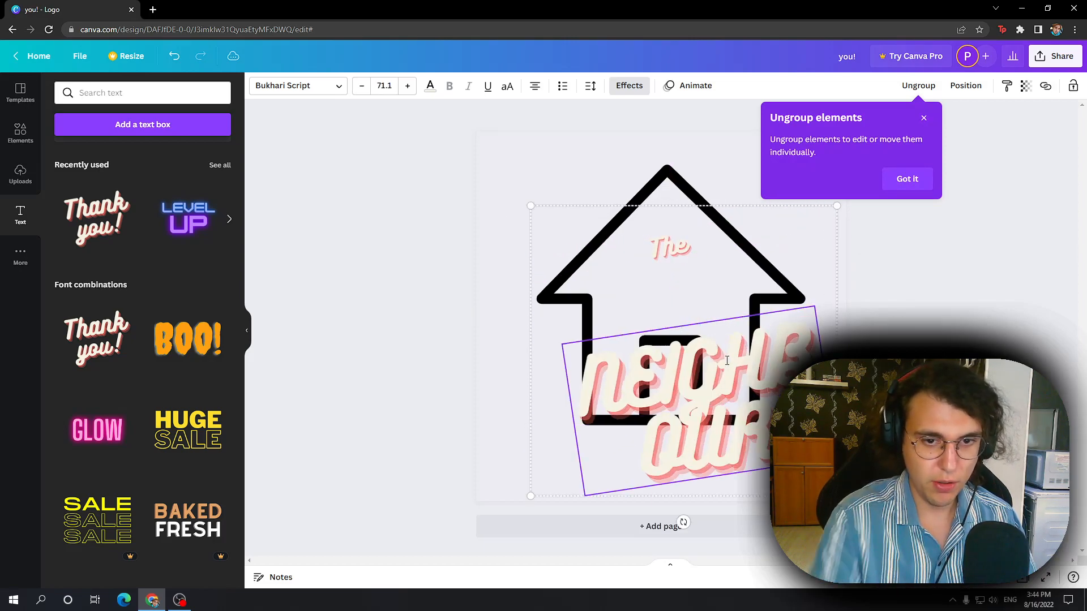
click(383, 86)
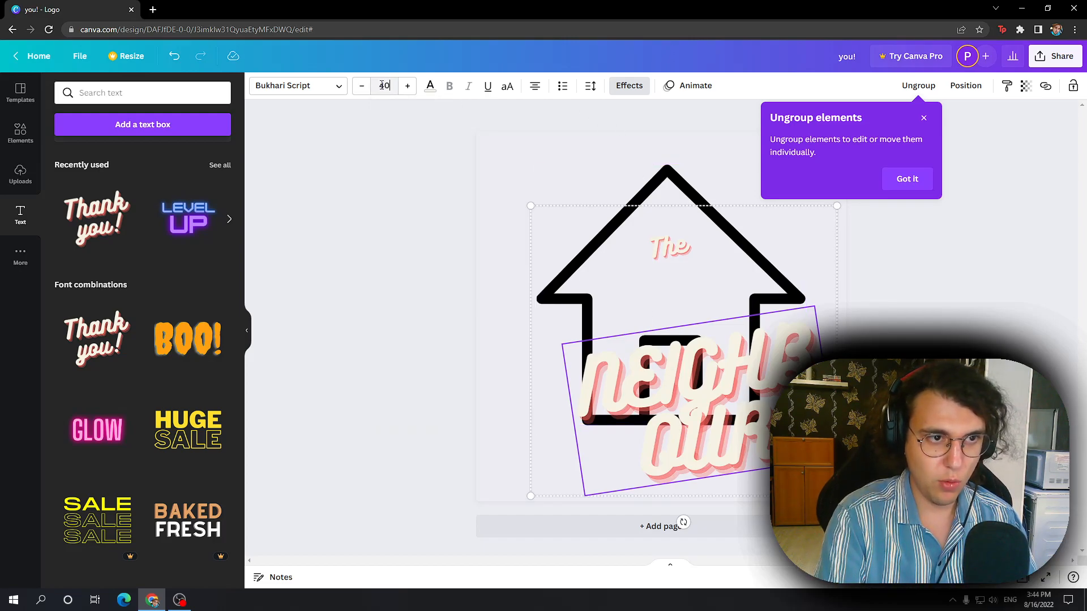
key(Return)
Step: Delete the "NEIGHBOUR" line from the text group and position "The" beneath the roof peak
drag(723, 321, 712, 267)
drag(688, 197, 696, 234)
click(704, 333)
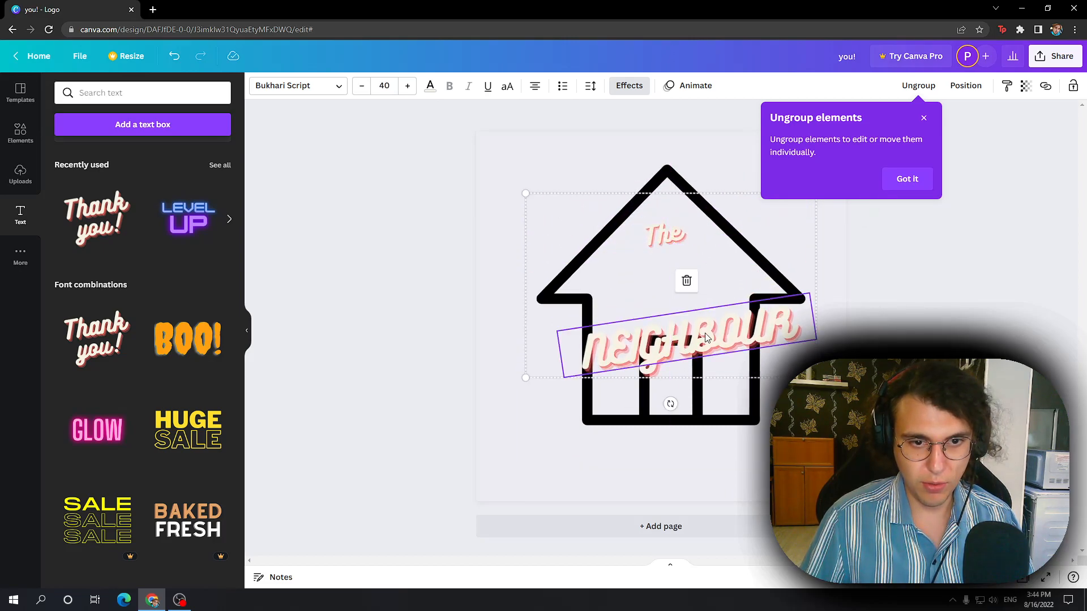
click(686, 281)
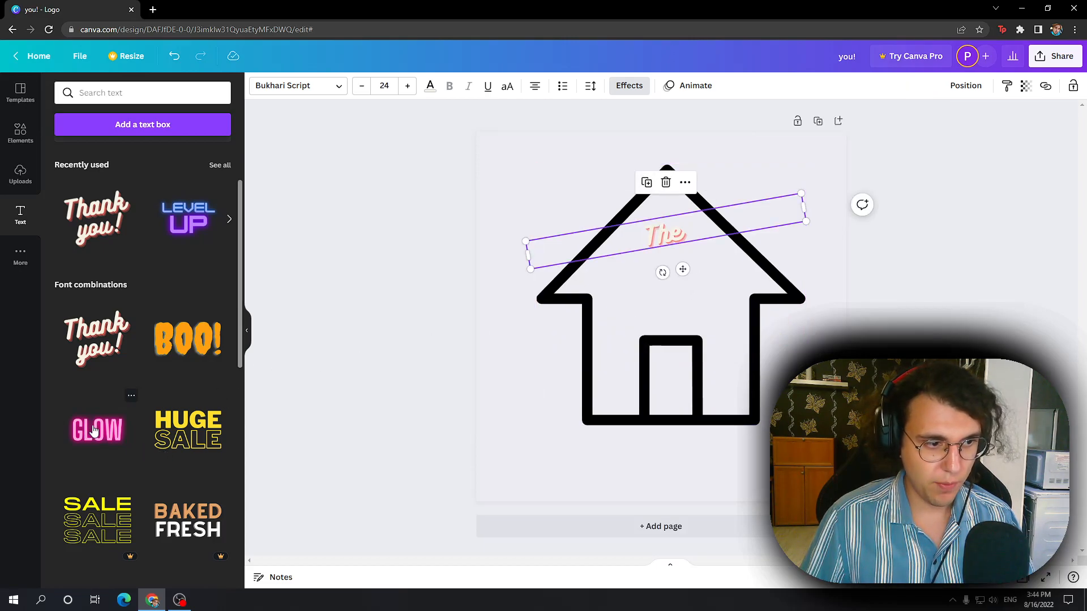
drag(676, 220, 673, 228)
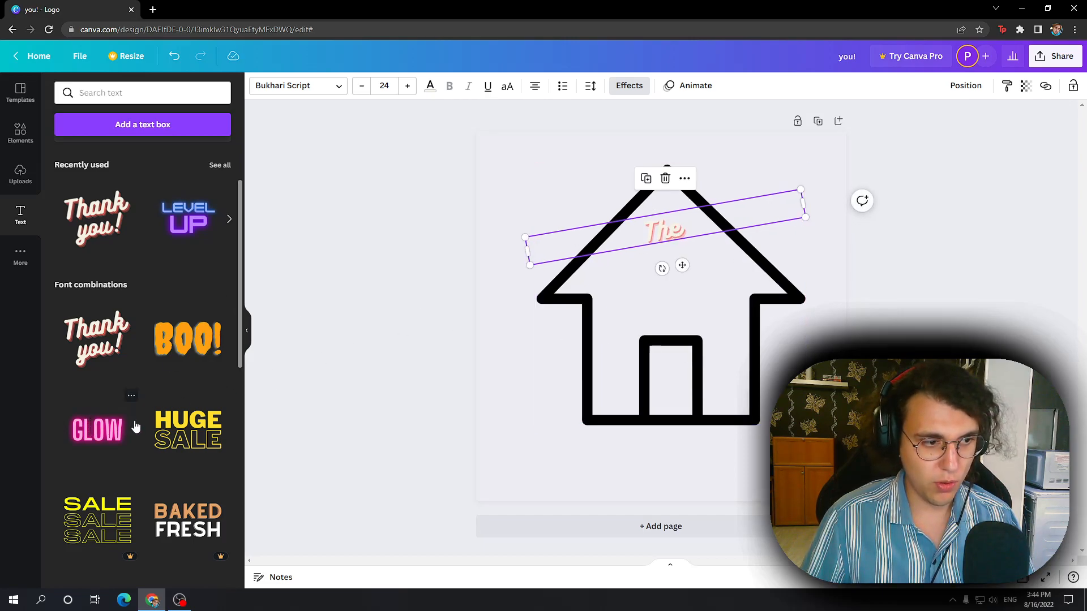
Step: Add the pink neon "GLOW" font combination to the page and set its font size to 30
drag(102, 436, 705, 328)
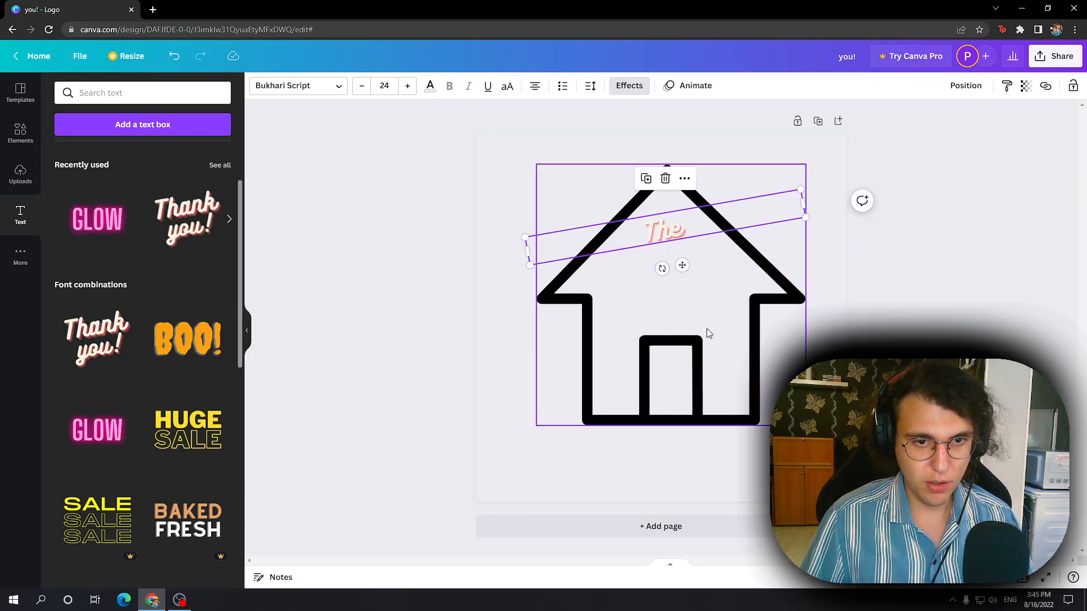
double_click(749, 309)
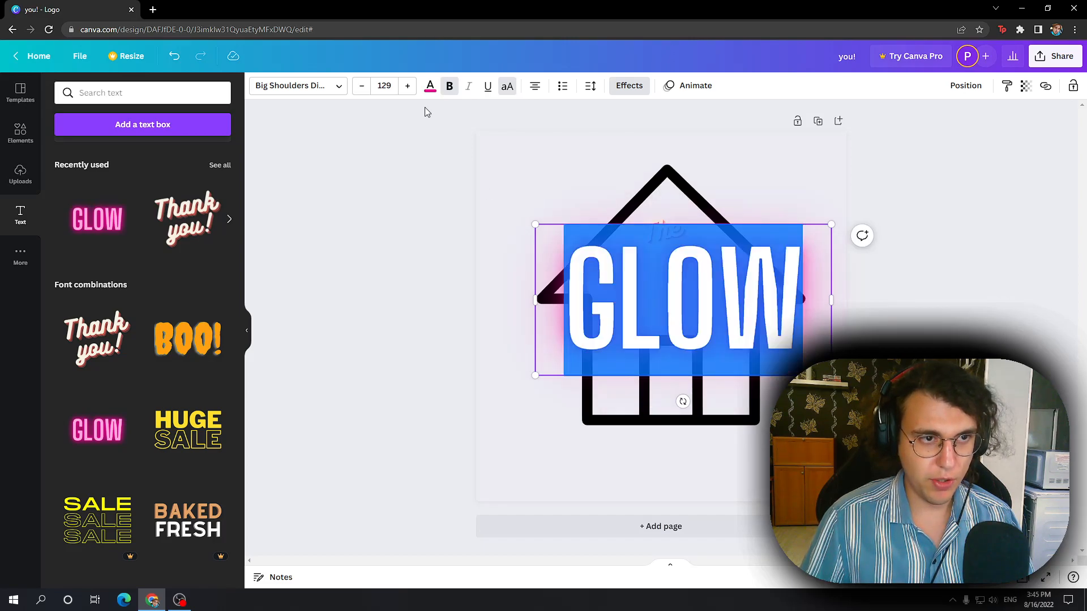
click(390, 85)
text(3)
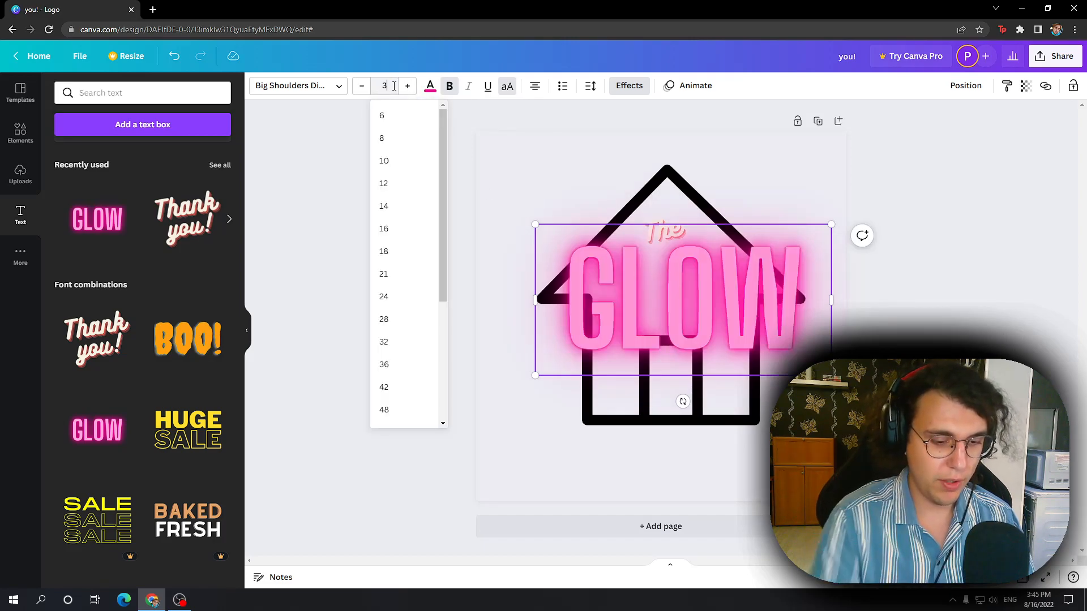
text(0)
key(Return)
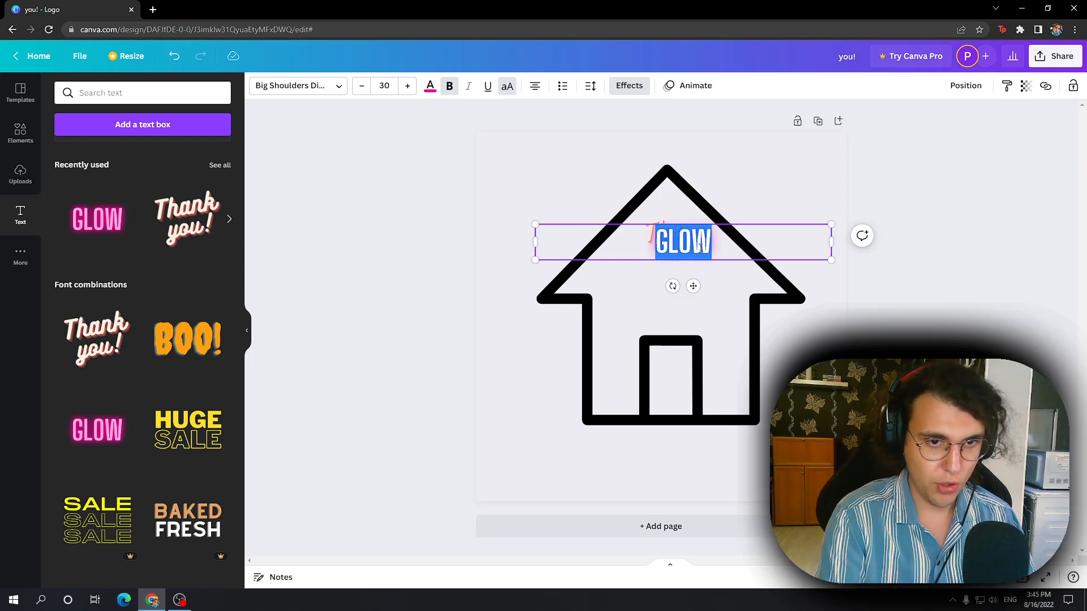
Step: Replace "GLOW" with "NEIGHBOUR" and move the text below "The" inside the roof
text(NEIGHBOUR)
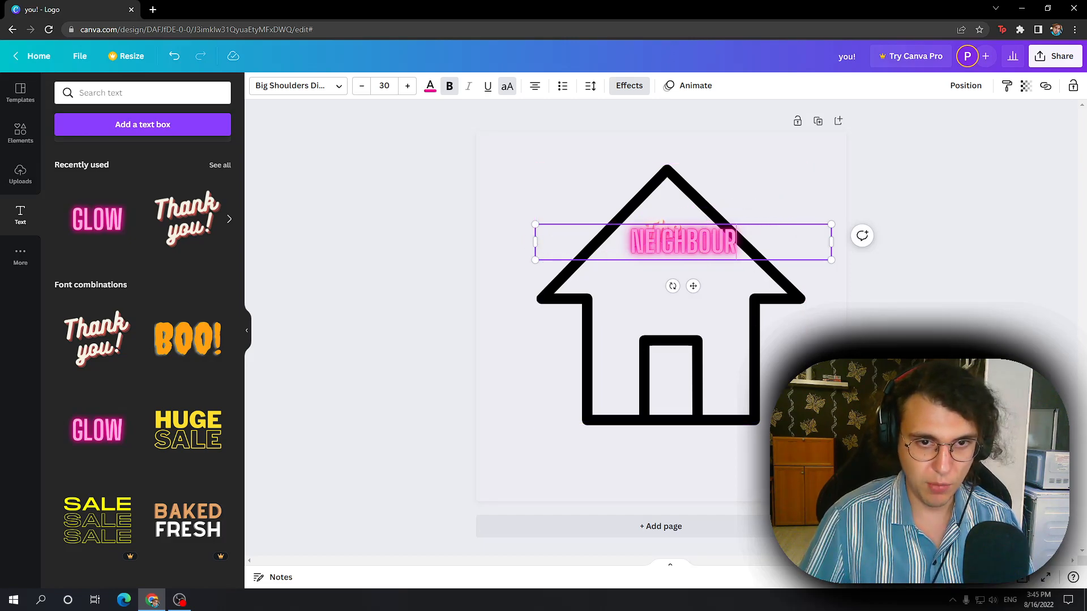
drag(693, 251, 681, 282)
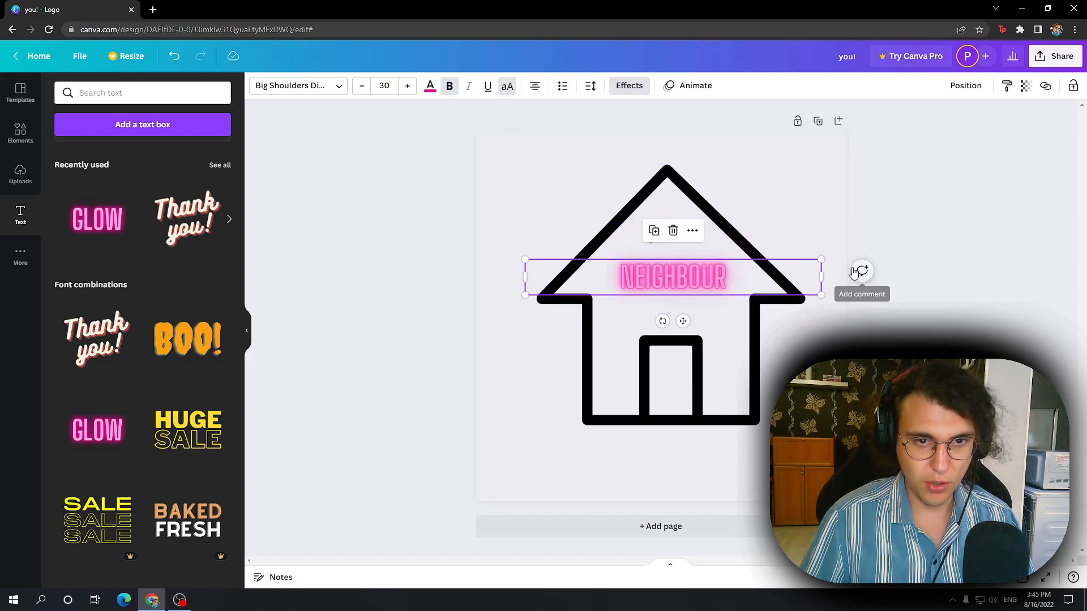
click(828, 253)
click(765, 274)
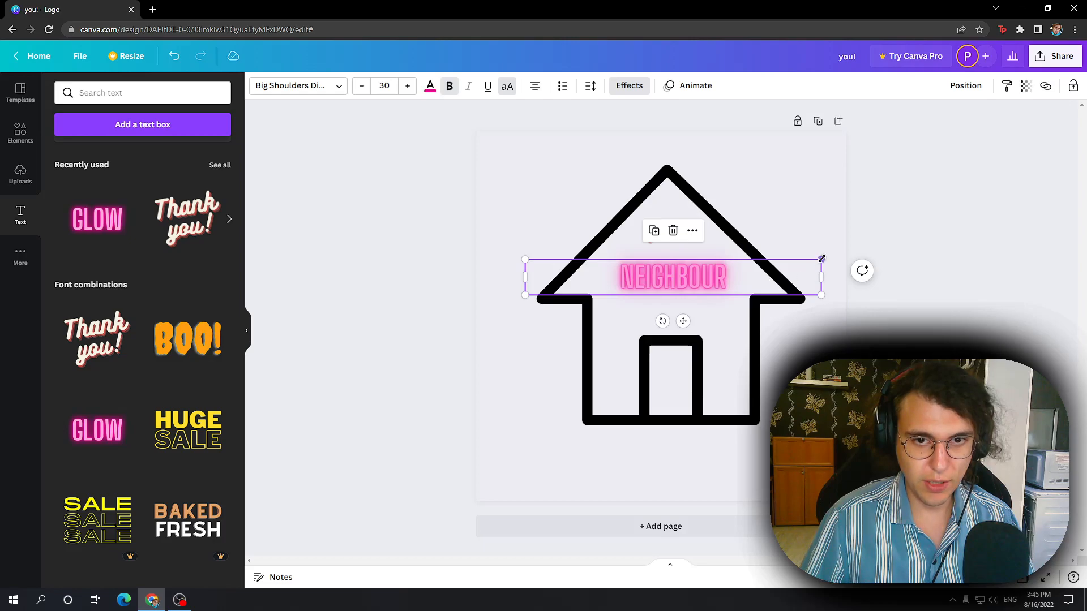
Step: Enlarge "NEIGHBOUR" to about size 31.8, tilt it upward to match "The" and center it below that word
drag(820, 295, 835, 318)
drag(682, 322, 701, 371)
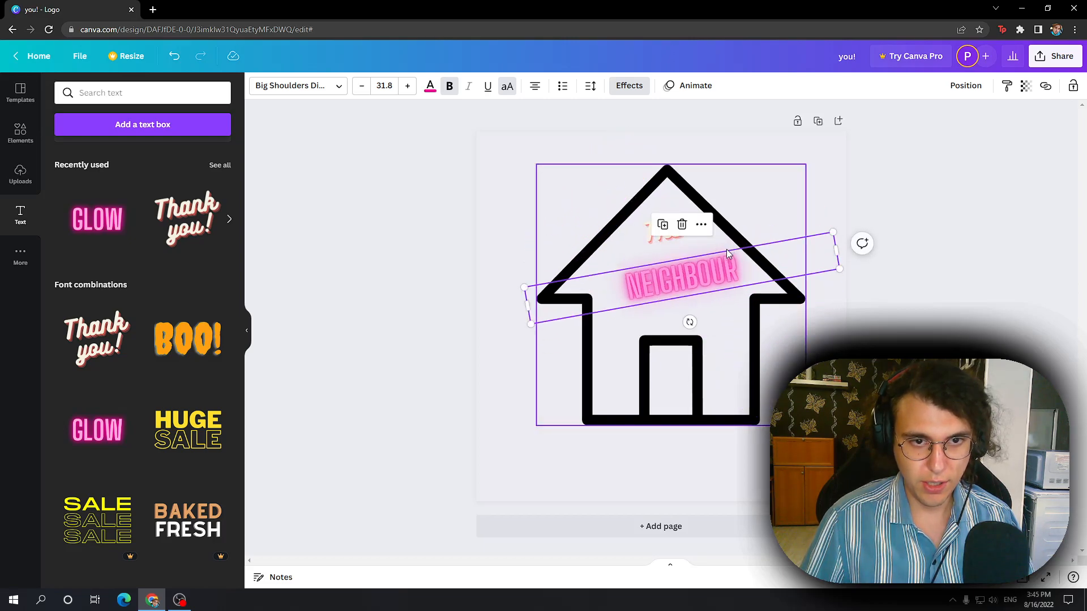
drag(726, 253, 719, 245)
click(946, 264)
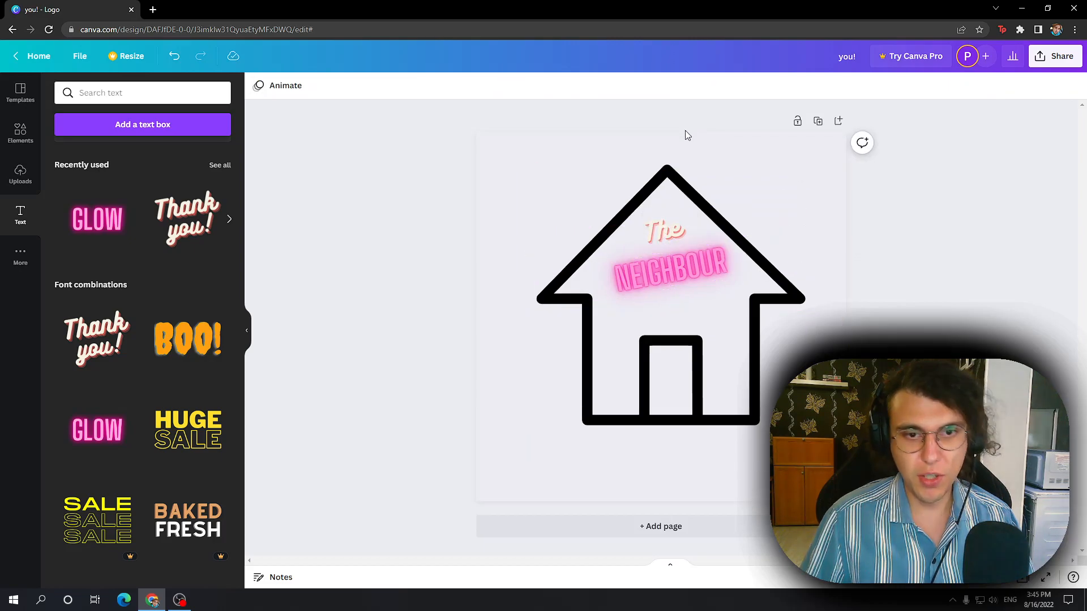
click(730, 310)
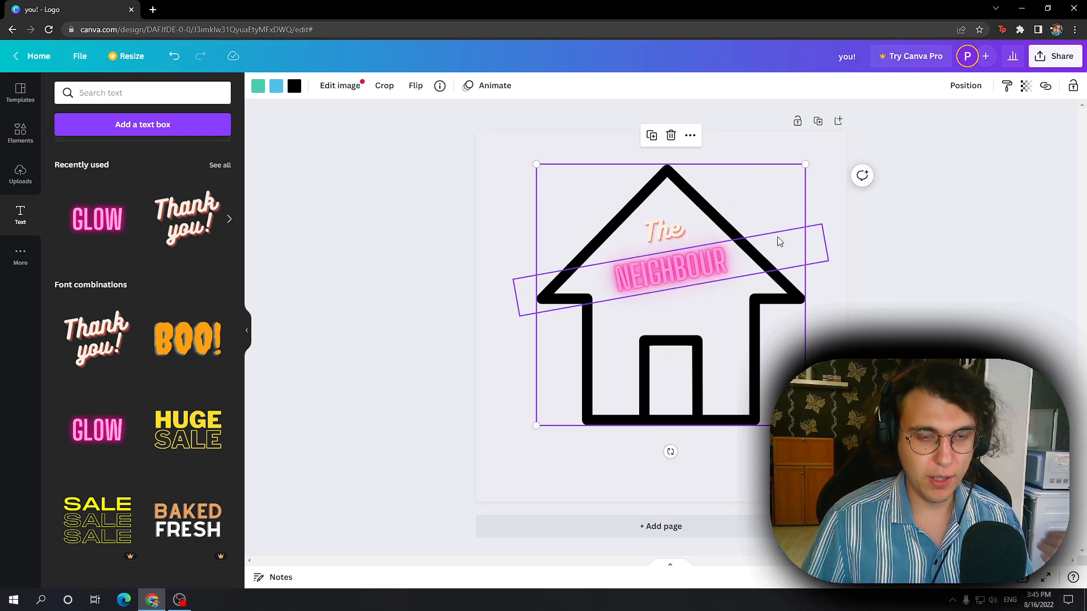
click(387, 380)
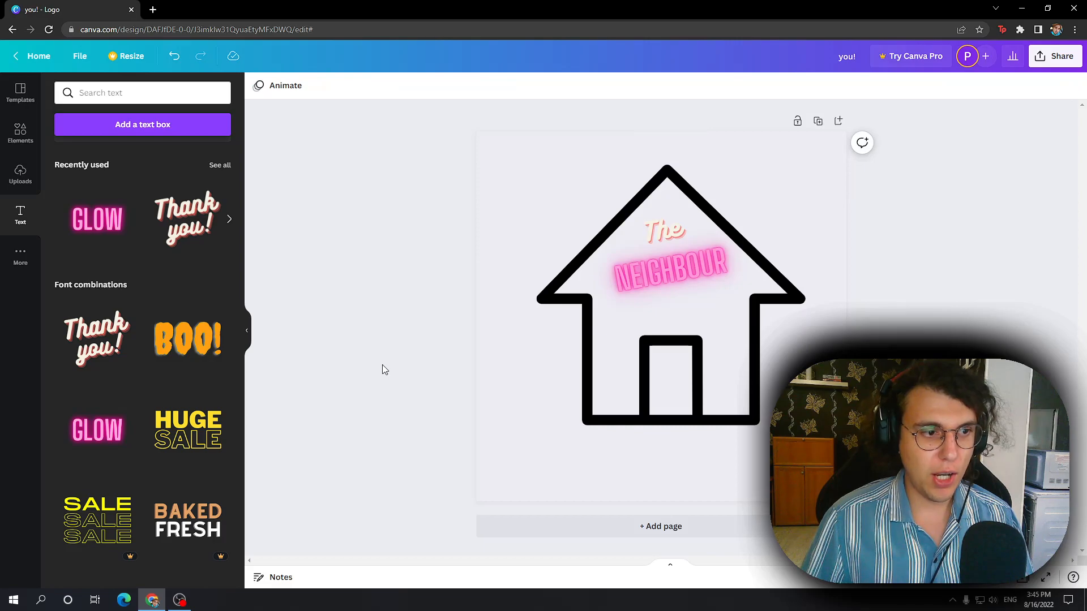
Step: Try out the heart-topped house and the detailed mansion graphics on the page and remove both
click(21, 133)
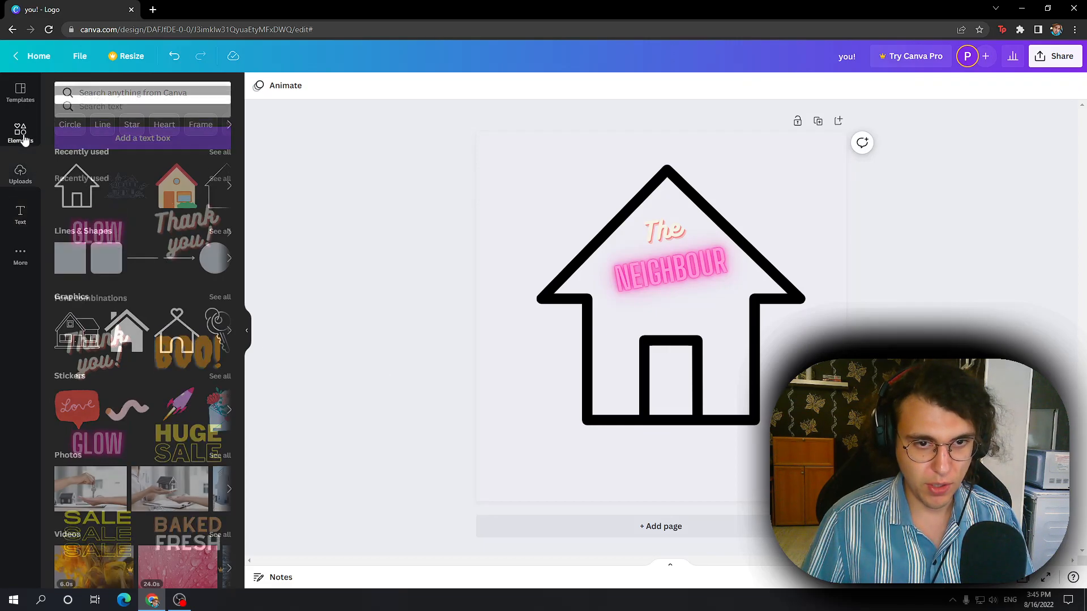
drag(197, 334, 532, 237)
click(583, 175)
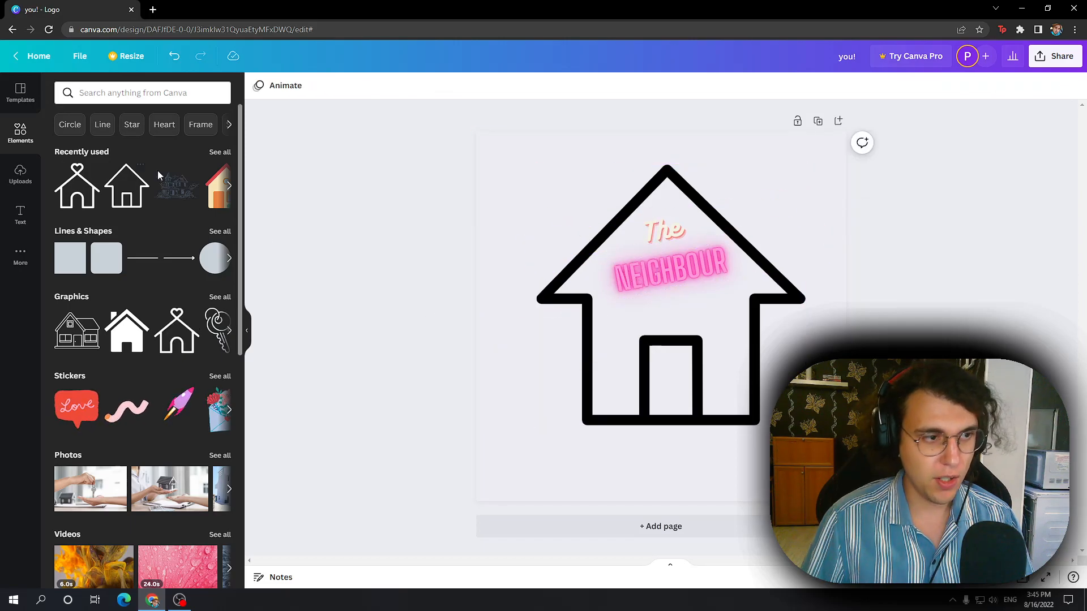
drag(185, 193, 619, 210)
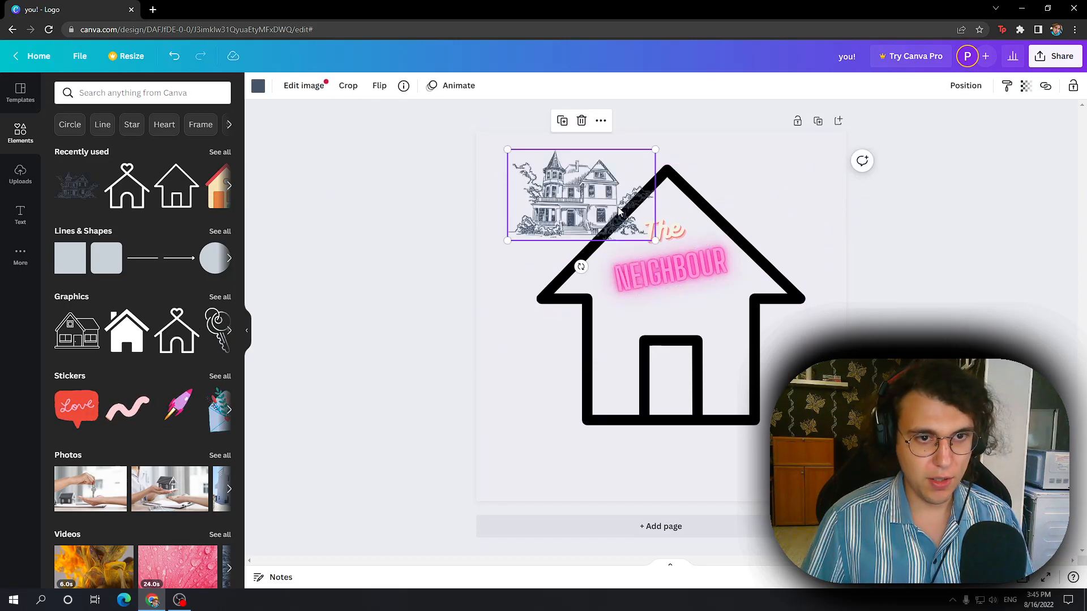
click(581, 121)
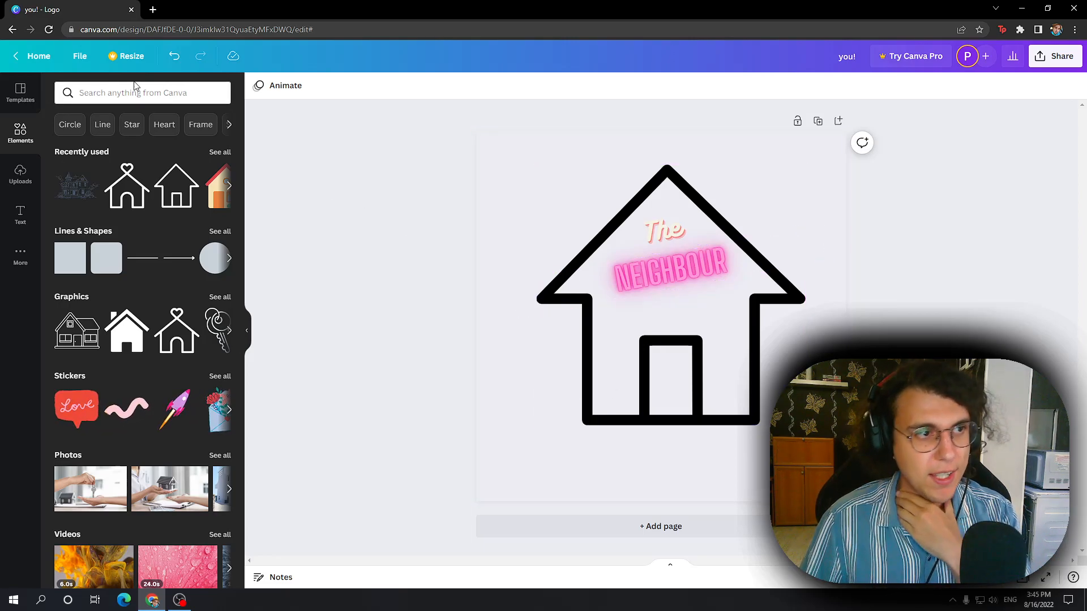
click(77, 58)
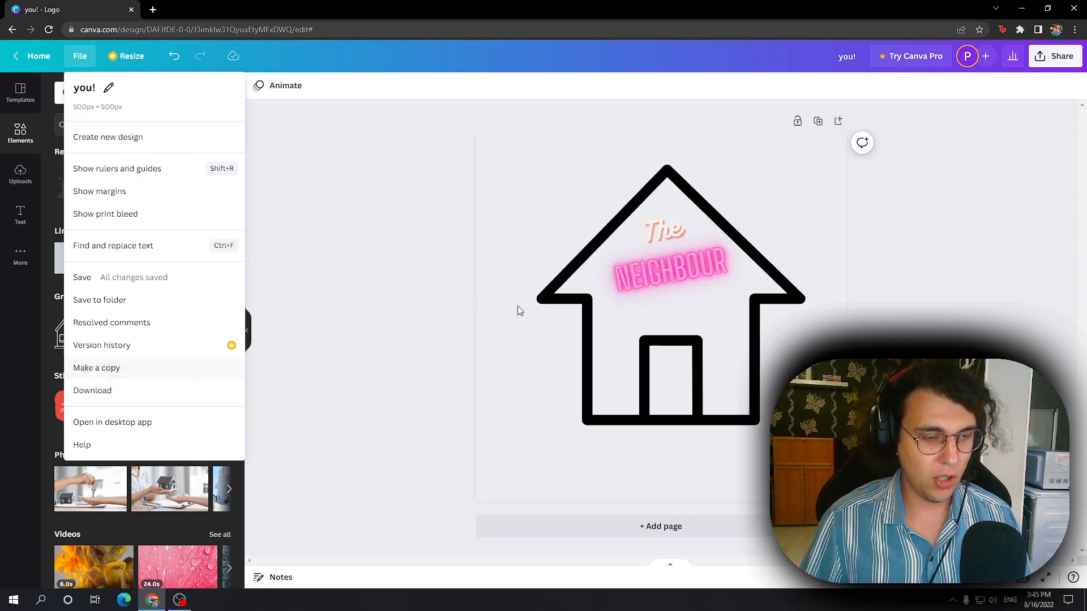
click(442, 163)
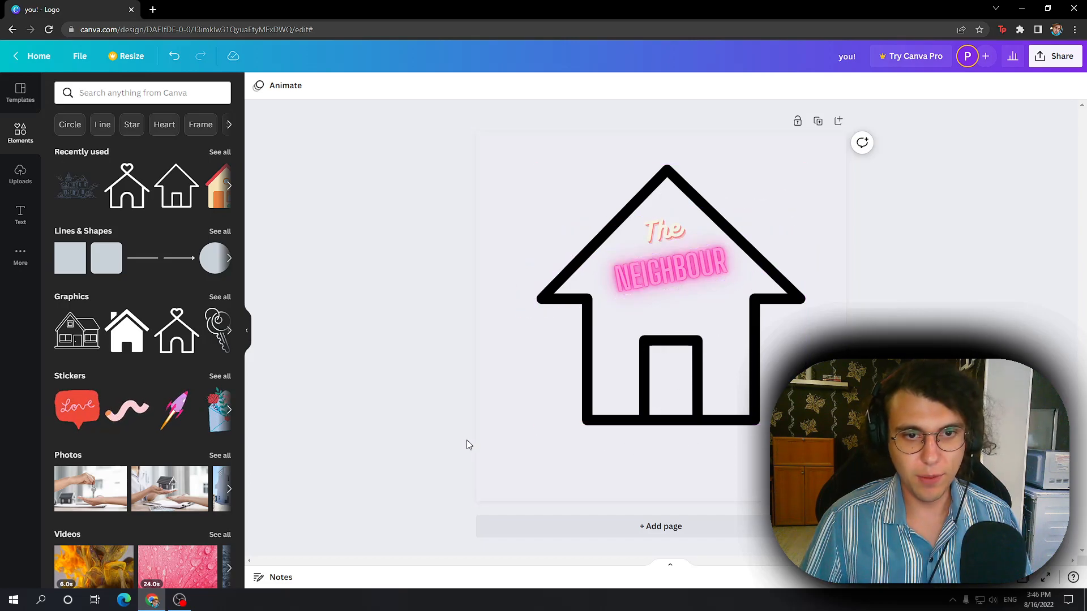
click(179, 600)
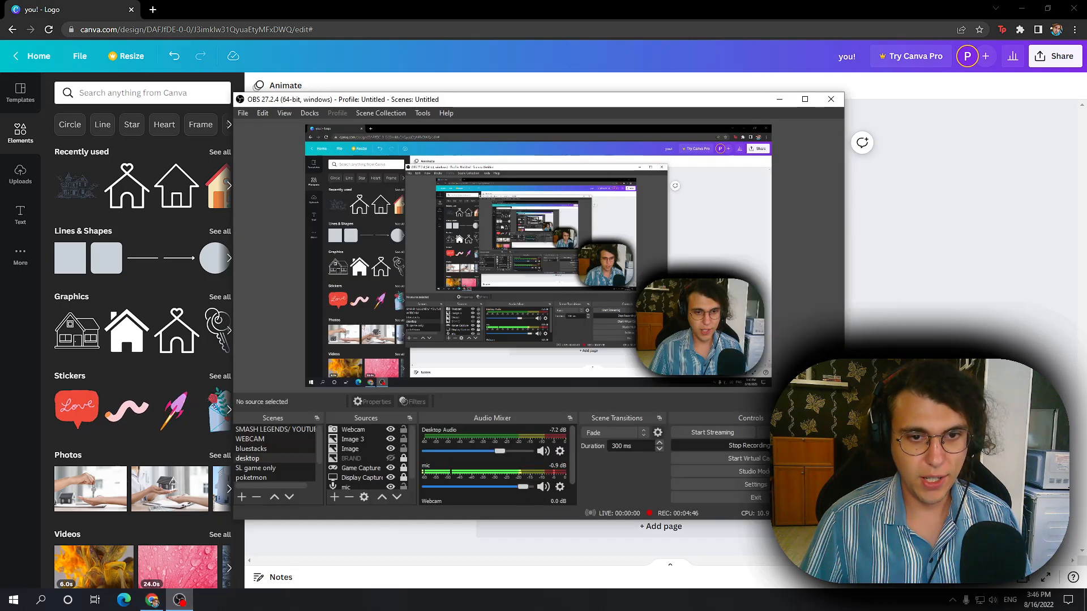